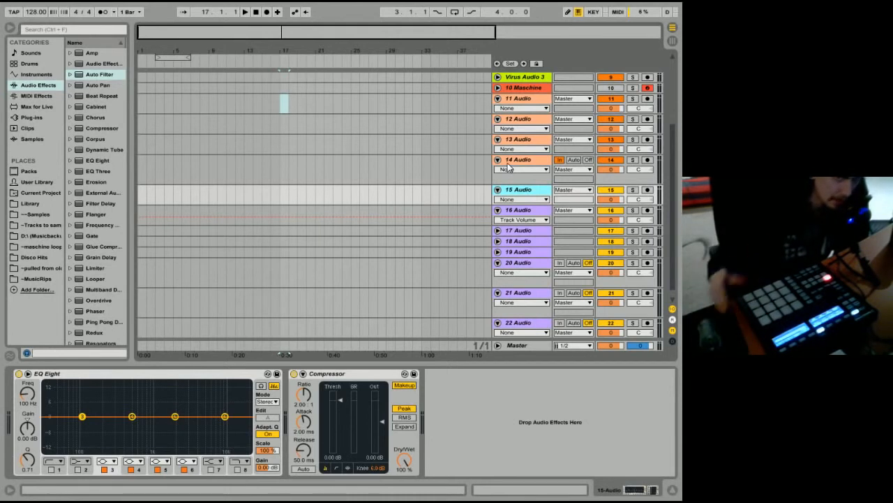
drag(533, 225, 531, 235)
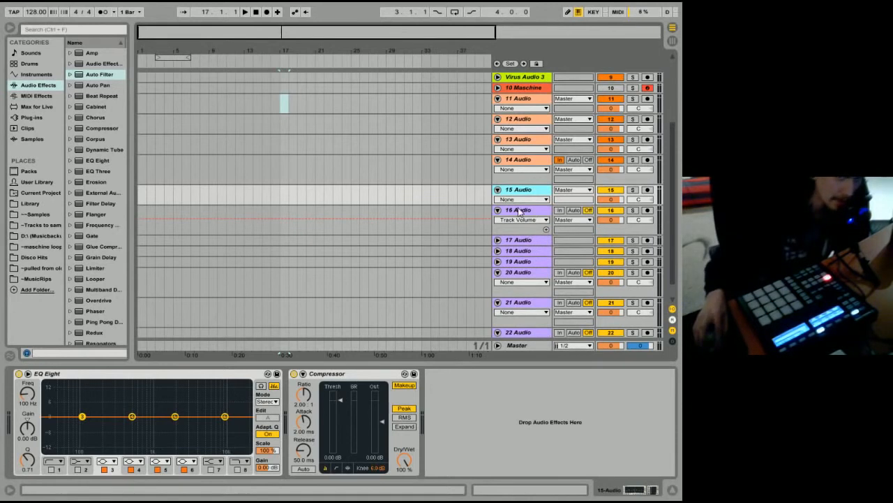
click(520, 211)
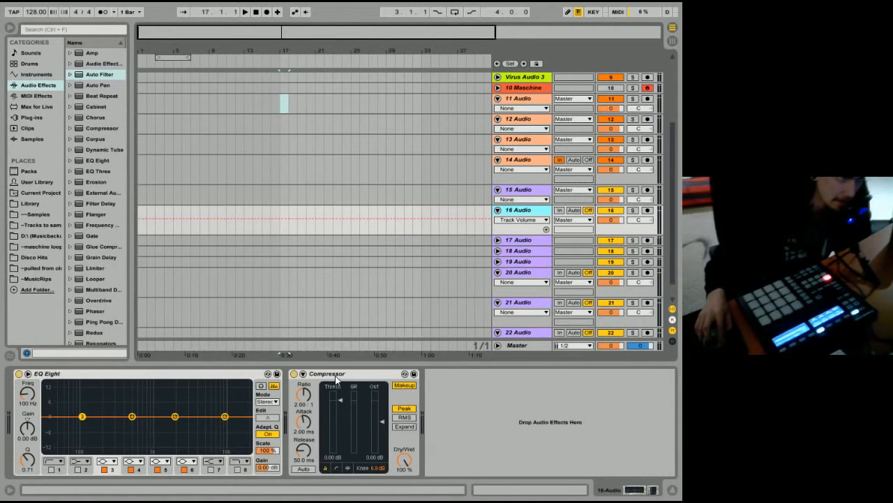
click(520, 252)
scroll(515, 176, up, 5)
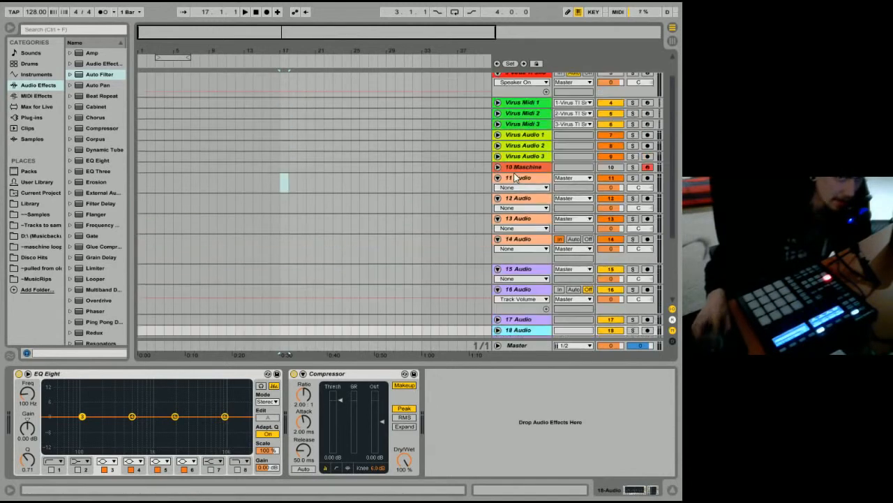
scroll(527, 232, down, 5)
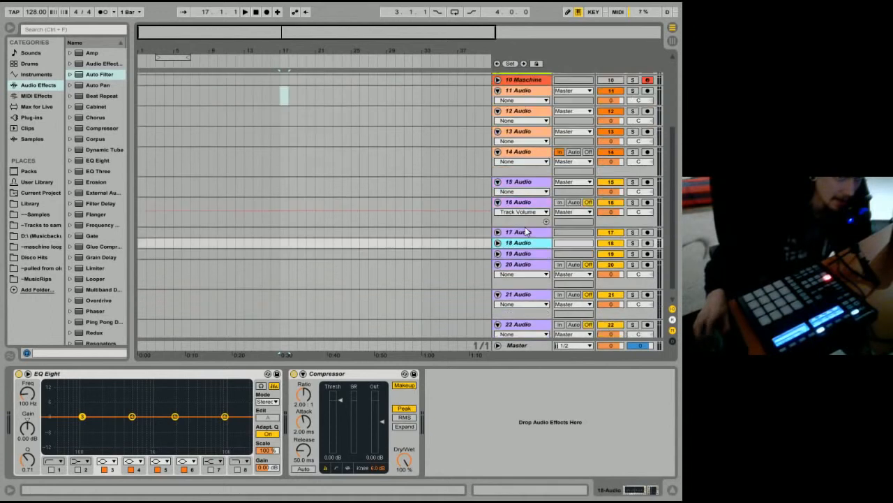
Select the 15 Audio track, widen the browser, and expand the Kicks folder in the ~~Samples location
click(530, 186)
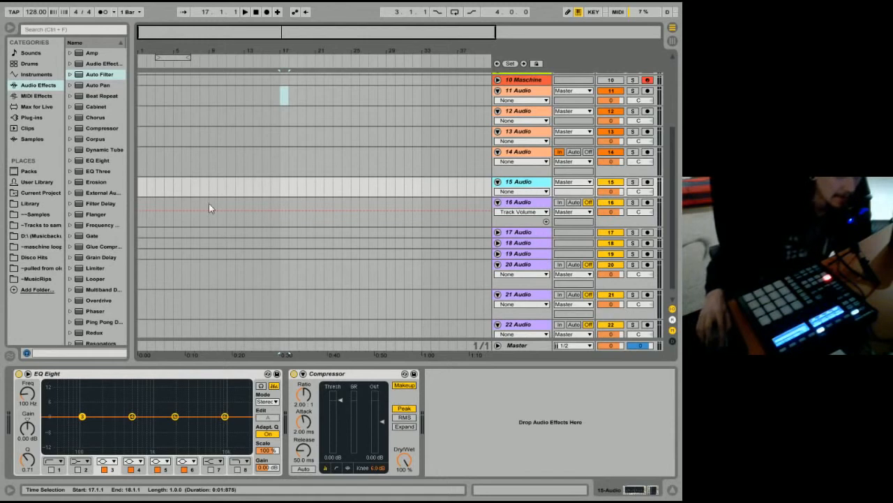
drag(132, 201, 161, 201)
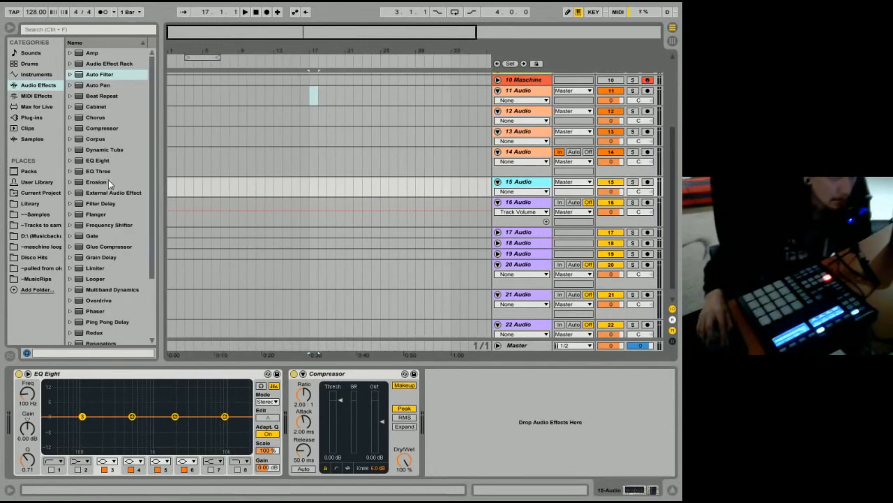
click(39, 215)
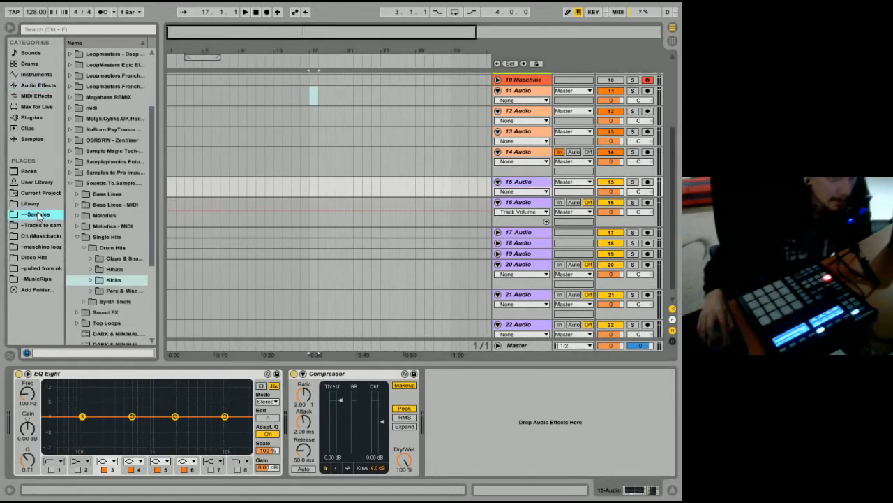
click(90, 279)
Audition kick samples and place DM2_kick_06 on the 15 Audio track at 17.1.1
click(123, 247)
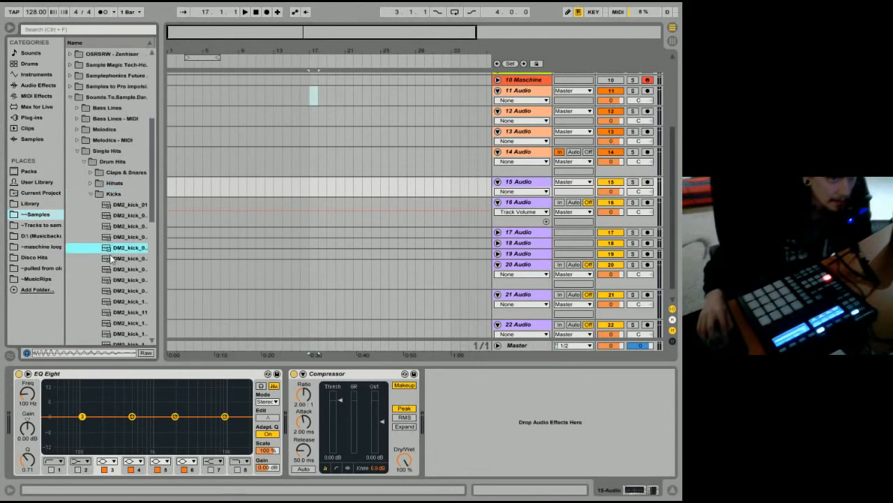
click(111, 258)
click(311, 189)
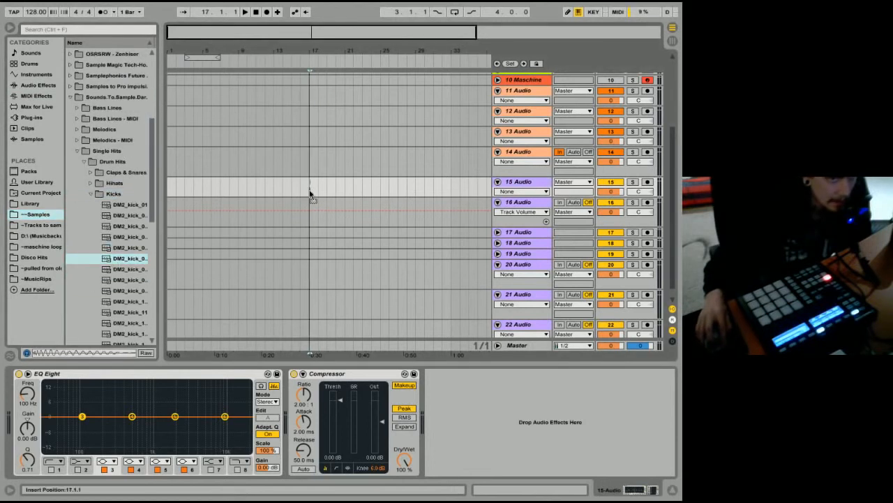
drag(310, 194, 312, 191)
Make the 15 Audio track taller and show the fades on its kick clip
drag(321, 48, 313, 150)
click(223, 190)
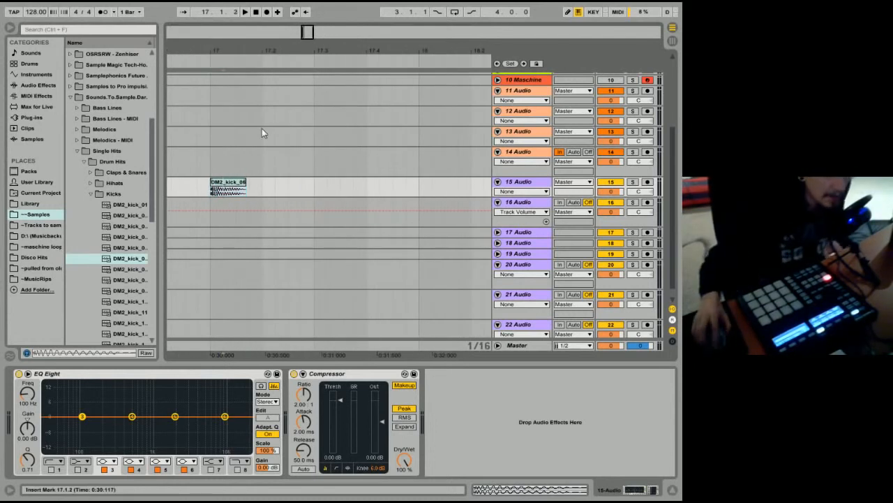
drag(529, 199, 529, 236)
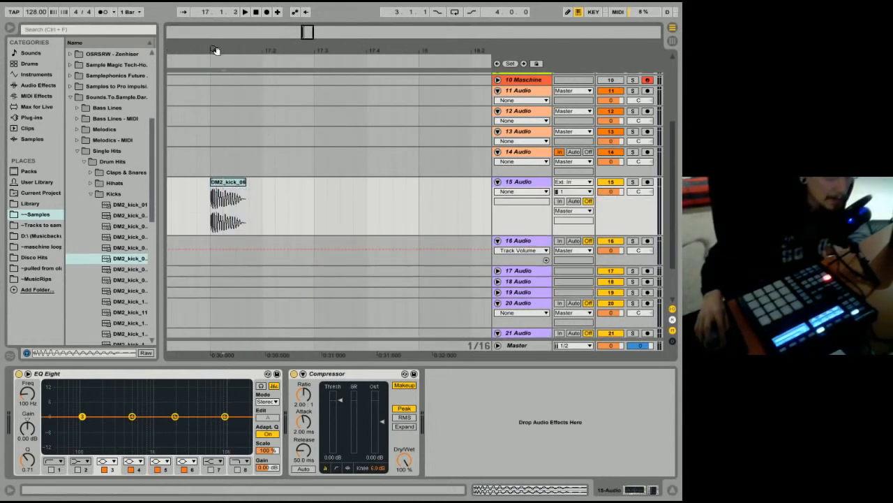
drag(215, 50, 214, 210)
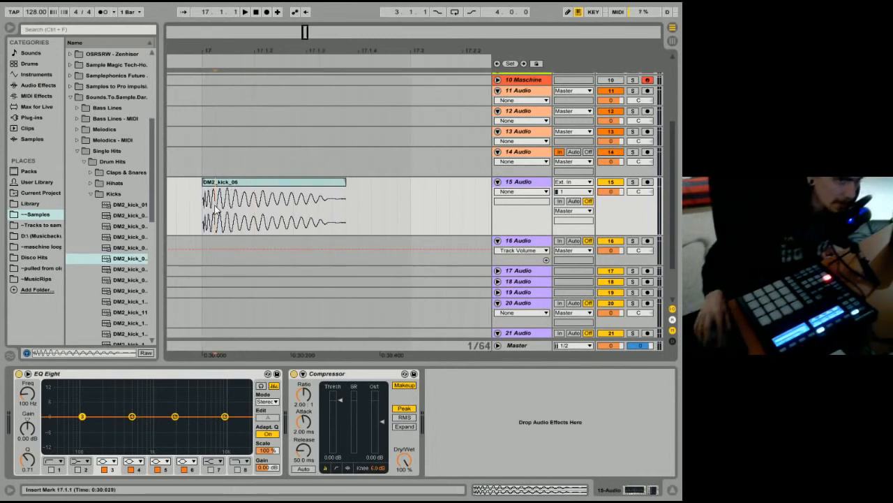
right_click(216, 208)
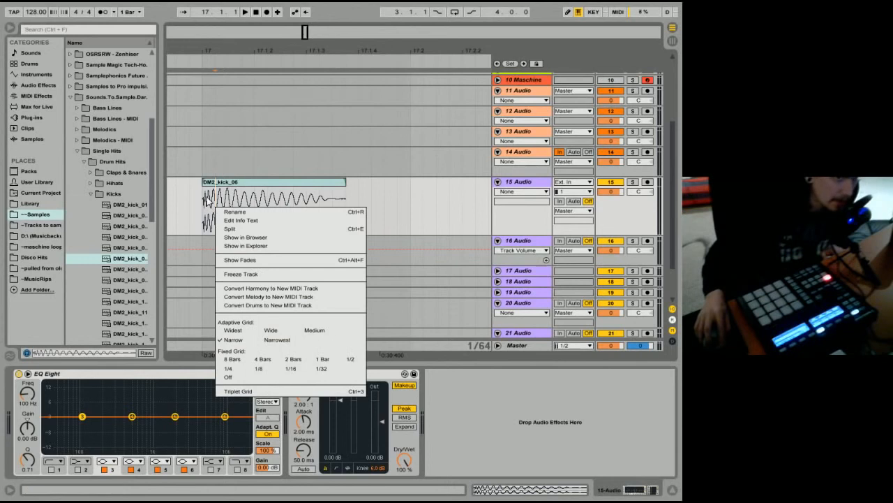
click(266, 259)
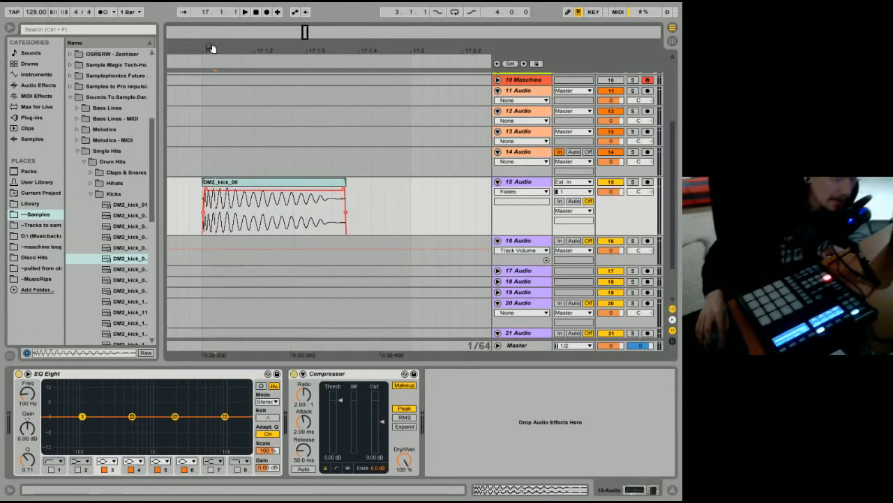
Shorten the fade-in of the DM2_kick_06 clip to its very start and listen to the kick's attack
scroll(284, 184, up, 3)
click(284, 184)
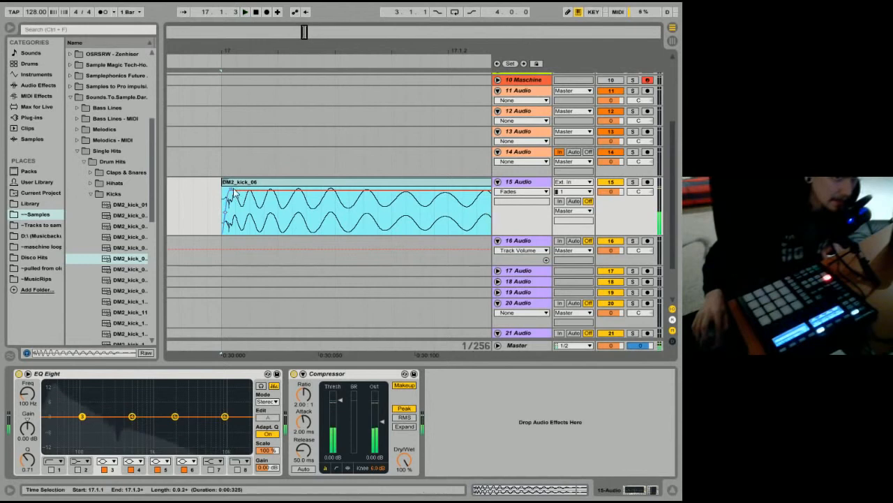
click(225, 195)
click(237, 183)
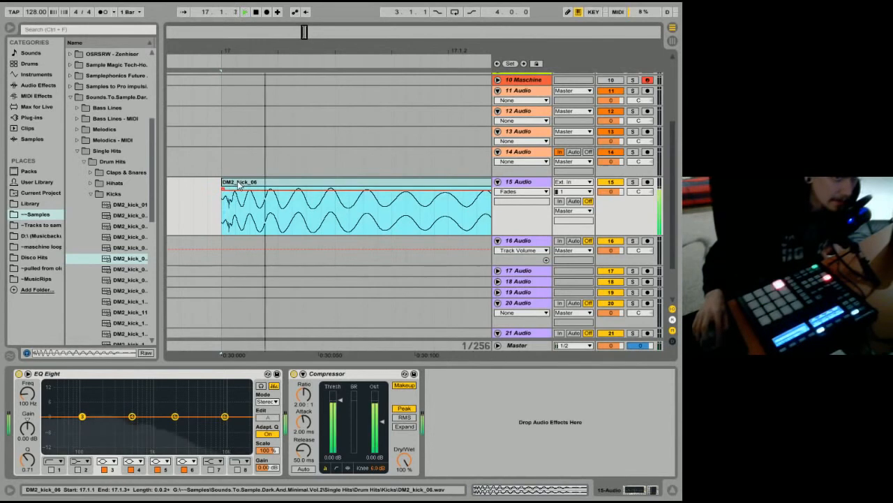
drag(223, 53, 226, 105)
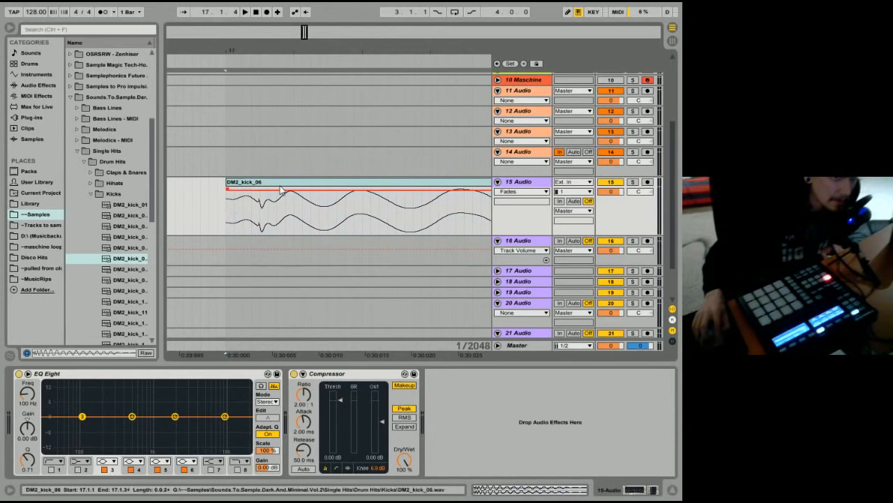
Replace the kick at 17.1.1 on 15 Audio with DM2_kick_10 and pull its fade-in back to the clip start
click(122, 269)
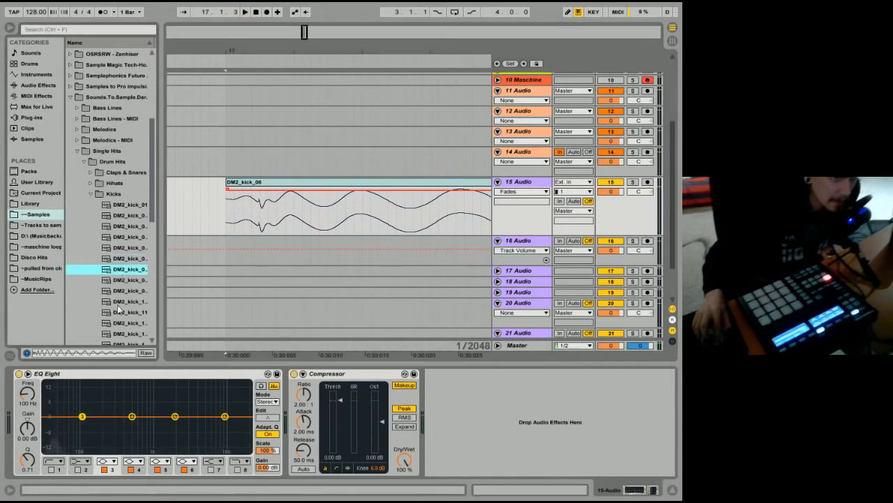
click(121, 302)
drag(122, 302, 226, 218)
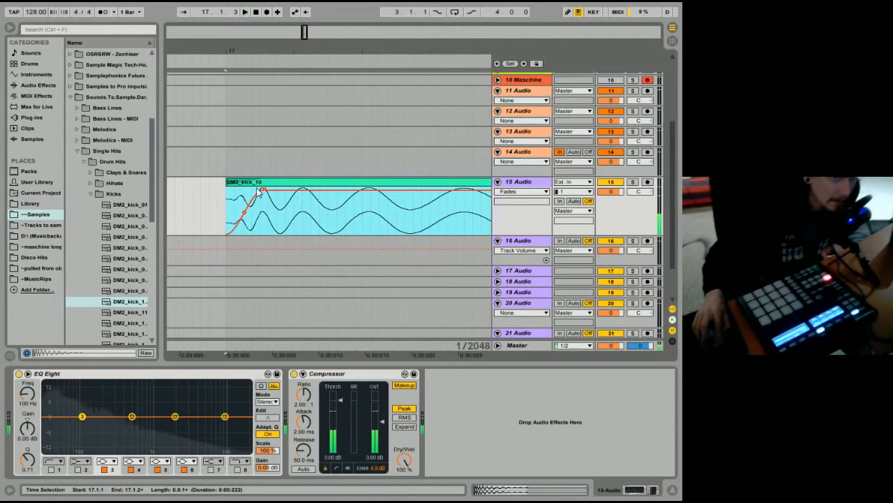
drag(265, 189, 195, 200)
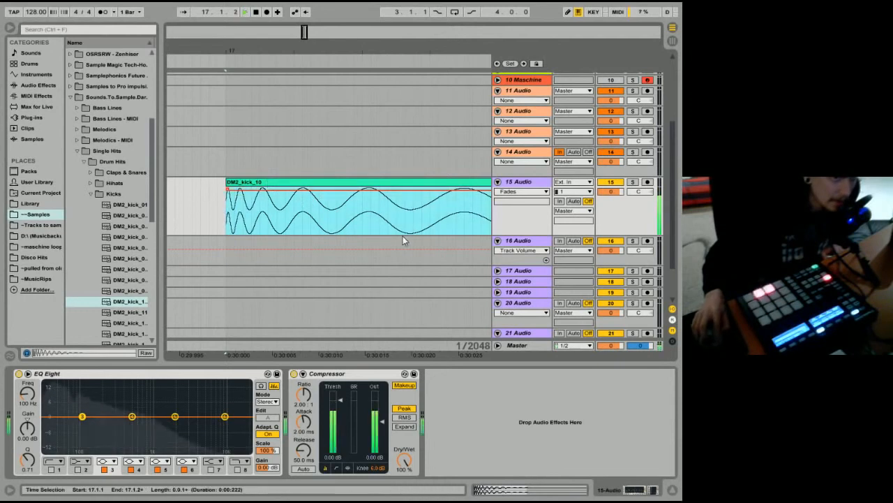
Audition more samples in the Kicks folder, place DM2_kick_02 at 17.1.1 on 15 Audio, and play it
click(126, 336)
scroll(126, 337, down, 3)
click(120, 283)
click(122, 305)
scroll(122, 305, down, 3)
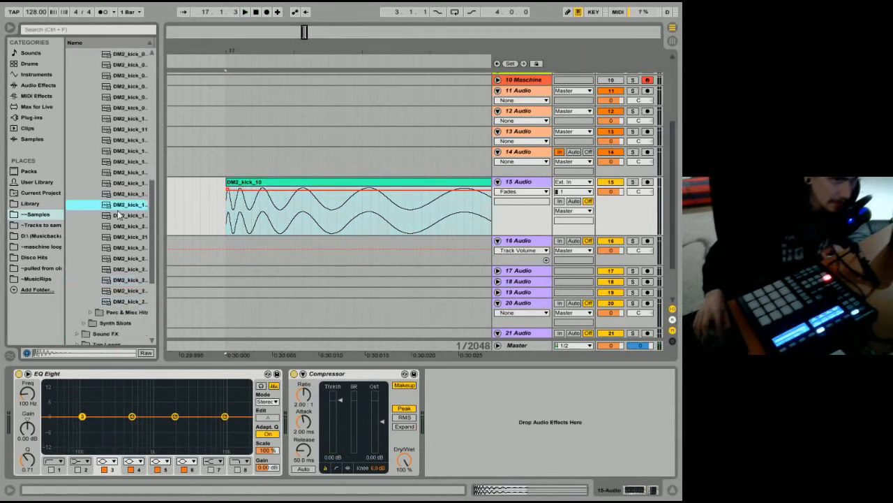
drag(117, 209, 176, 189)
scroll(147, 210, up, 5)
click(126, 198)
key(space)
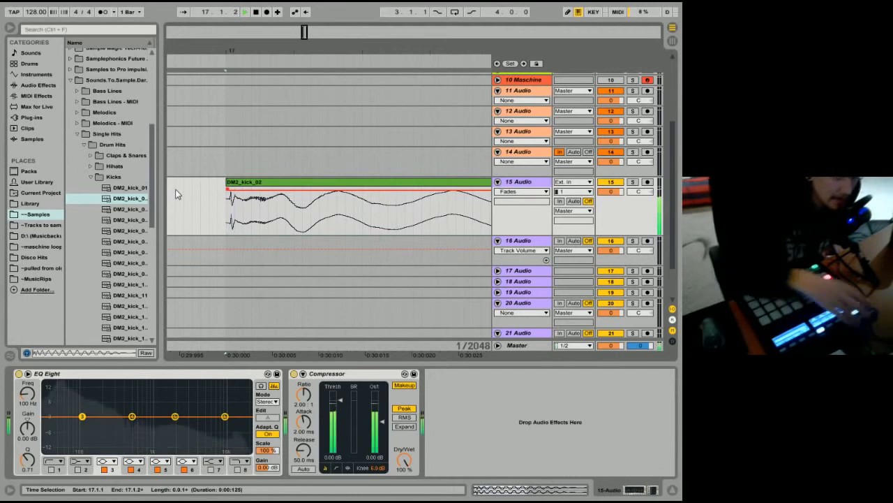
key(space)
Extend the DM2_kick_02 clip over the leftover DM2_kick_10 and delete the remaining DM2_kick_06 fragment
drag(292, 57, 36, 35)
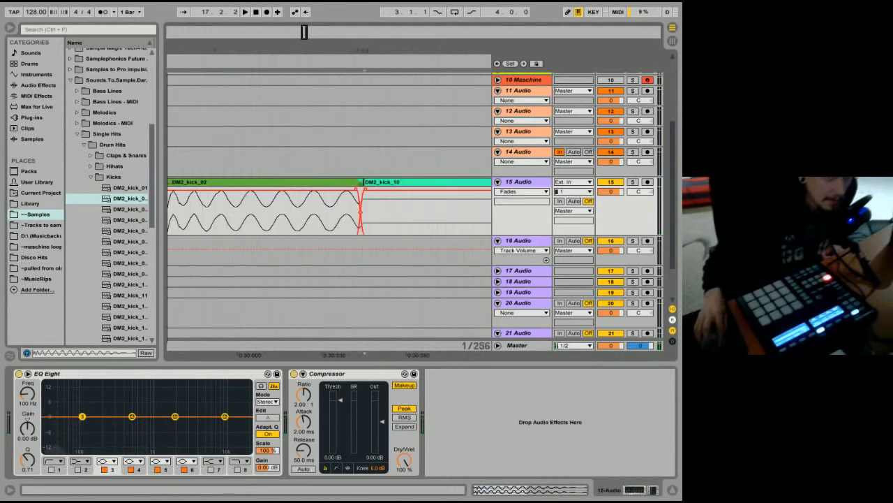
drag(187, 51, 187, 21)
click(224, 183)
drag(220, 182, 259, 182)
click(272, 186)
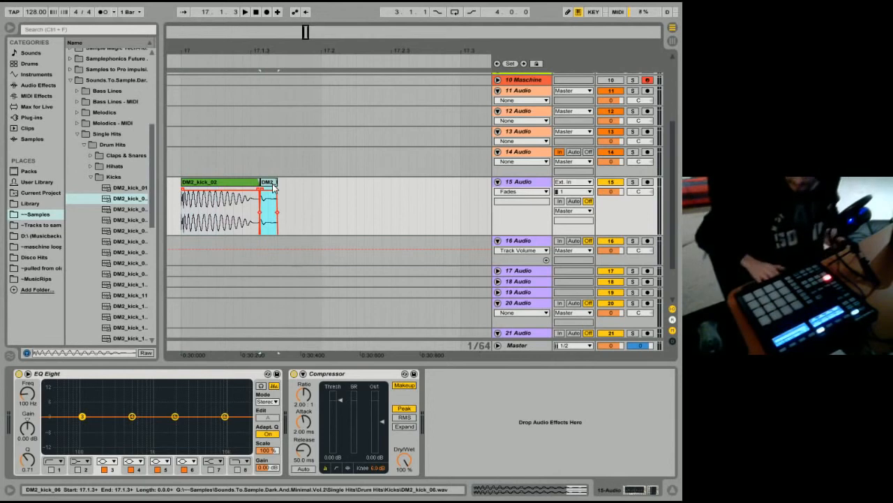
key(Delete)
Select the one-beat range from 17.1.1 to 17.2.1 on 15 Audio and duplicate its kick three times to fill bar 17
click(248, 183)
drag(261, 52, 254, 15)
key(space)
shift+click(288, 212)
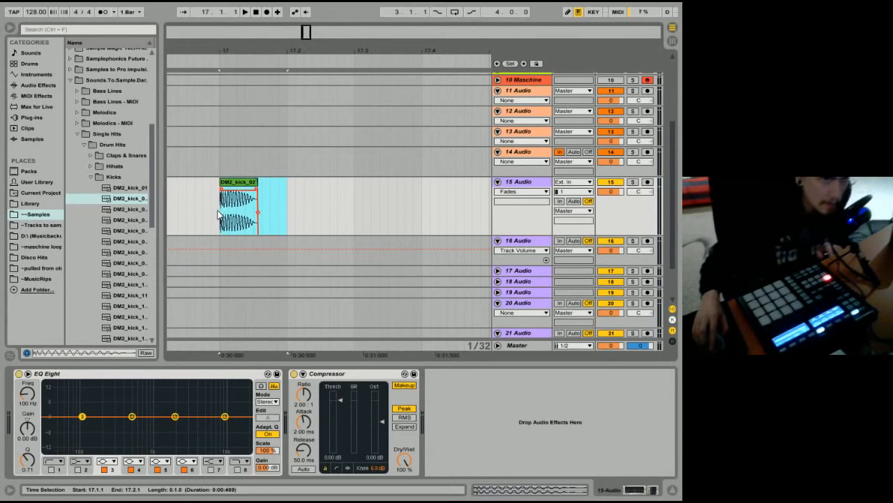
key(ctrl+d)
key(ctrl+d)
key(ctrl+d)
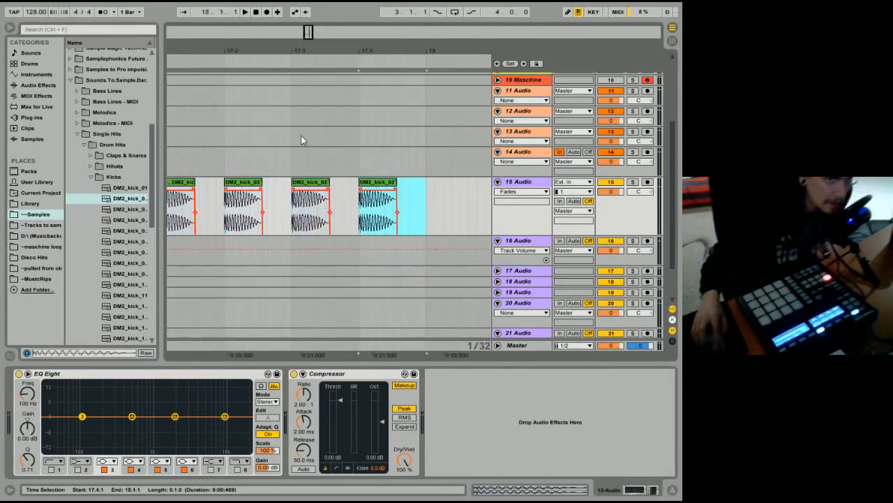
Select all four kicks across bar 17 and loop that one-bar selection
drag(309, 48, 324, 50)
shift+click(279, 213)
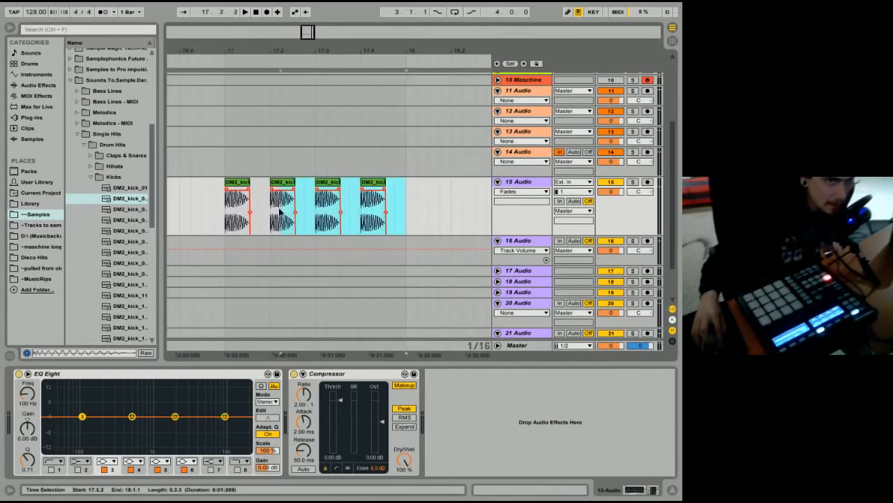
right_click(245, 181)
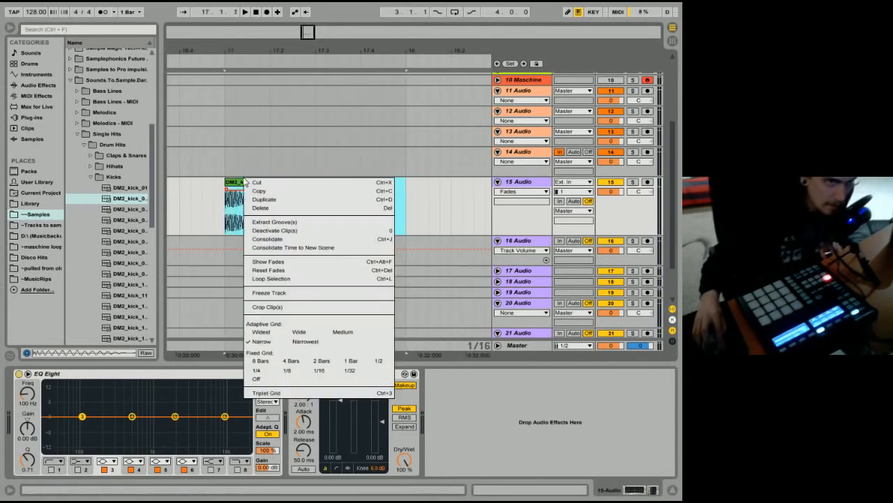
click(264, 279)
Set the project tempo to 125 BPM and the global quantization to None
drag(40, 14, 40, 22)
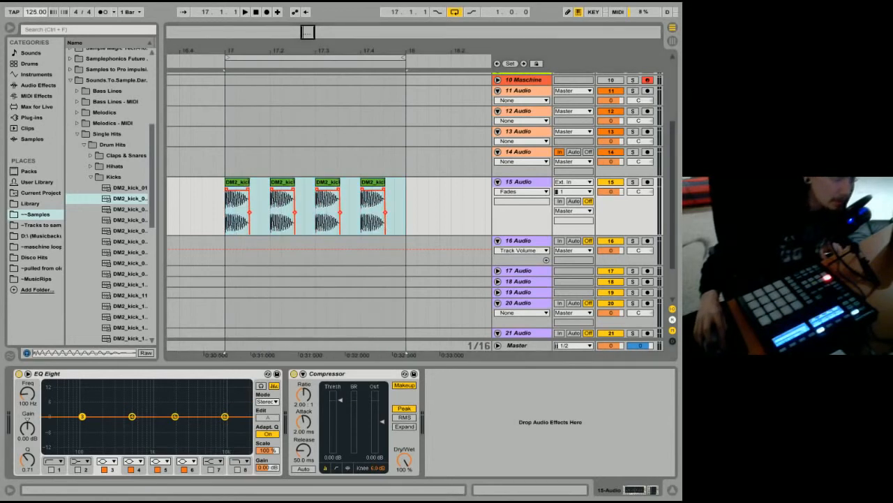
click(127, 12)
click(128, 22)
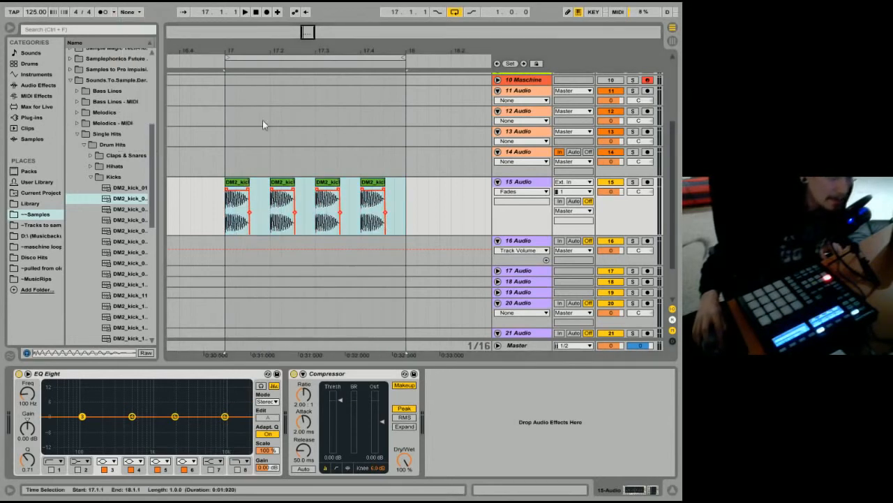
Play back the looped four-kick bar to check the groove, and stop it
click(236, 160)
key(space)
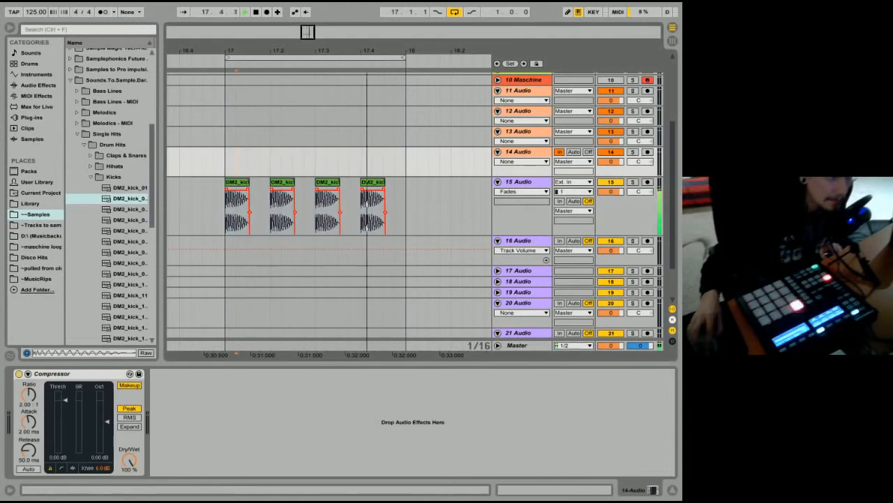
key(space)
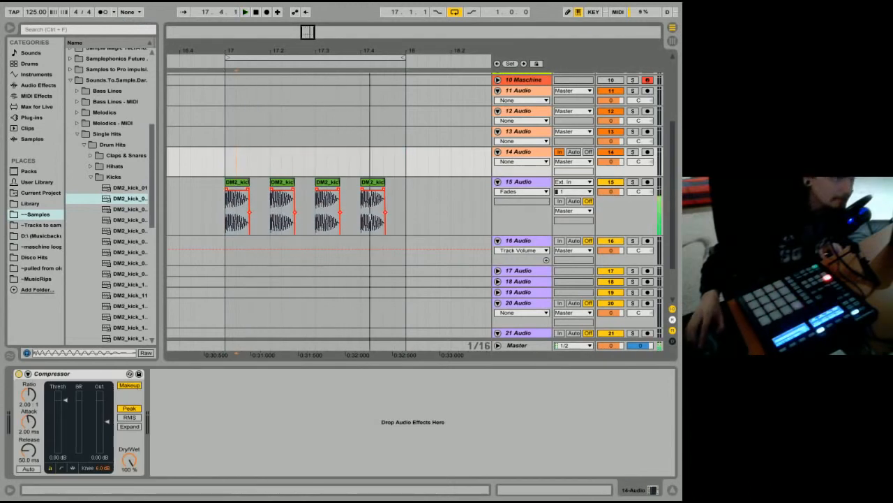
On the 15 Audio track's EQ Eight, move band 6 to about 9.67 kHz with about 0.12 dB gain
click(551, 231)
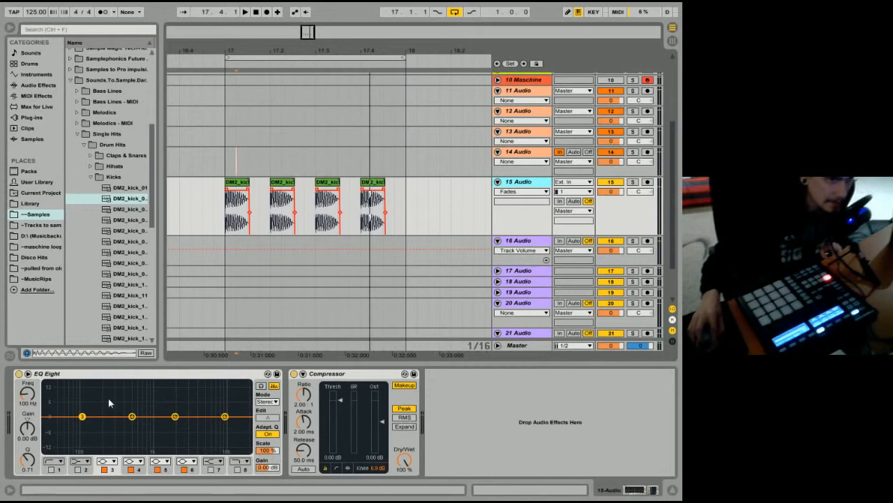
click(55, 377)
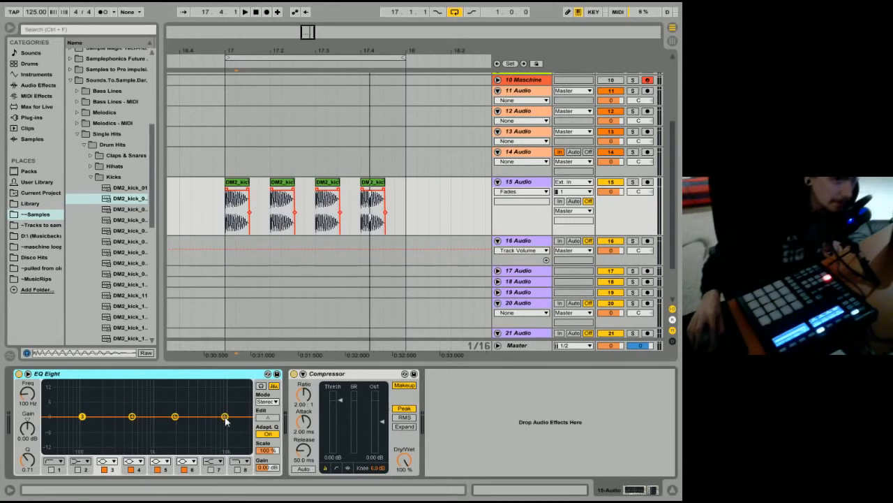
mouse_move(225, 418)
mouse_down()
mouse_move(223, 389)
mouse_move(60, 384)
mouse_move(225, 386)
mouse_move(216, 412)
mouse_move(123, 391)
mouse_move(56, 393)
mouse_move(222, 387)
mouse_move(215, 418)
mouse_up()
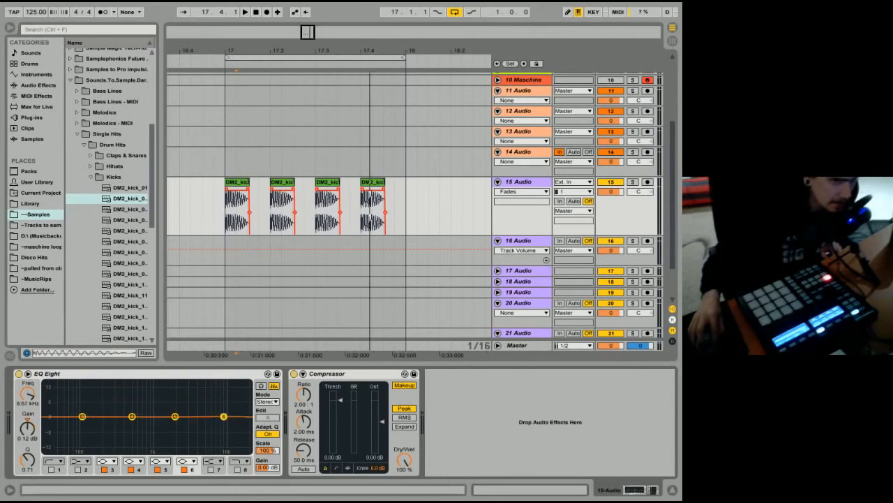
Play the loop from the first kick and raise EQ Eight band 6 on 15 Audio to about 6.32 dB at 7.48 kHz
click(237, 182)
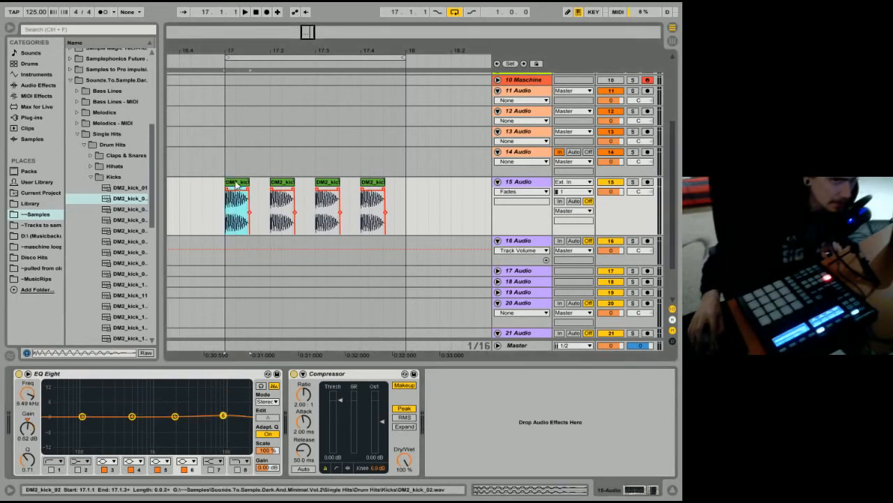
key(space)
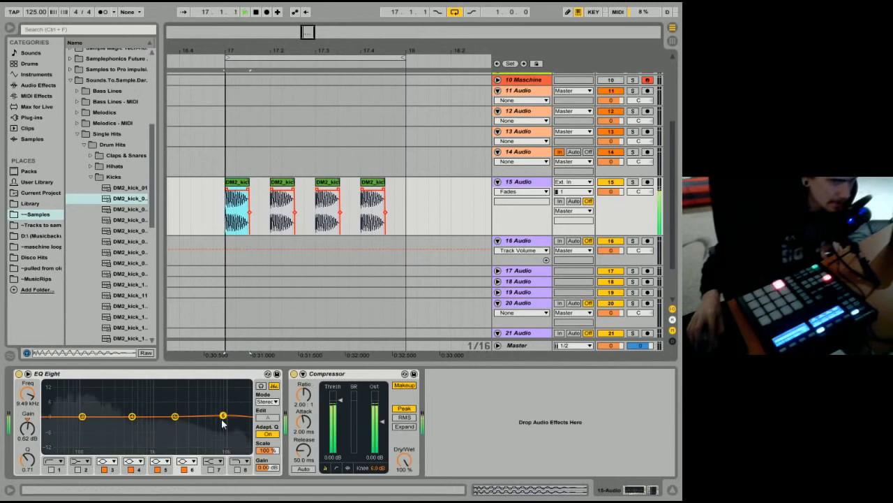
mouse_move(222, 419)
mouse_down()
mouse_move(225, 385)
mouse_move(115, 384)
mouse_move(219, 391)
mouse_move(216, 450)
mouse_move(62, 450)
mouse_move(153, 419)
mouse_move(225, 409)
mouse_up()
drag(224, 418, 218, 409)
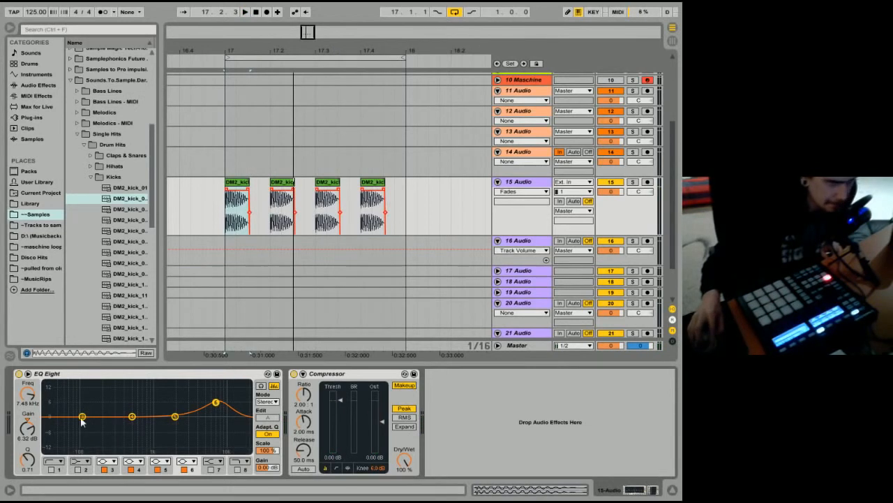
Boost EQ Eight band 3 to about 6.52 dB at 46.2 Hz, audition it, and lower it to about 0.37 dB at 68.3 Hz
drag(81, 417, 78, 416)
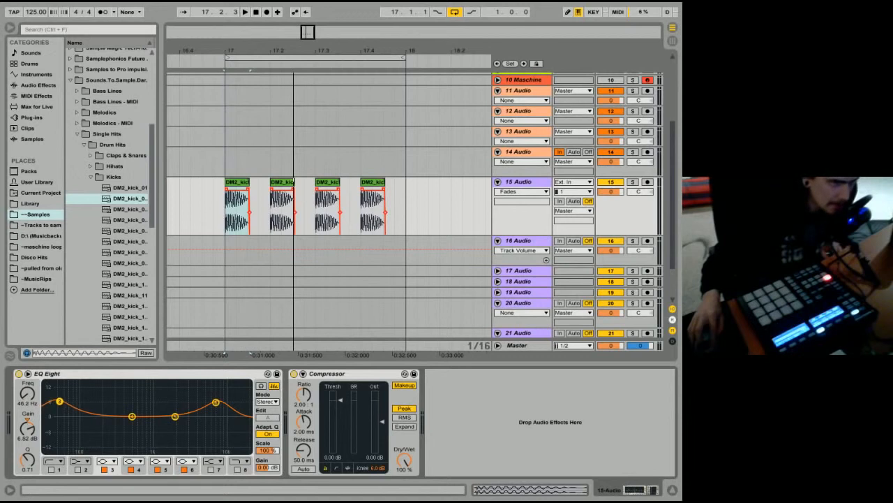
key(space)
drag(60, 401, 70, 416)
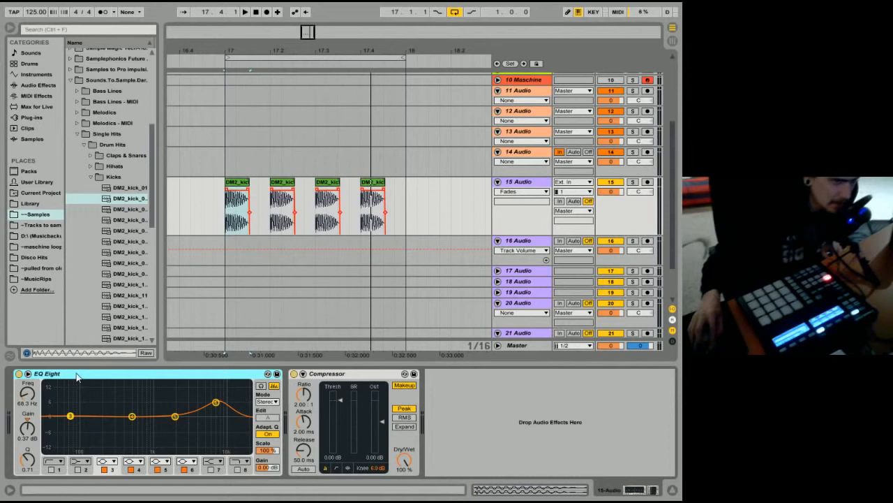
Step through the EQ Eight bands and make band 3 a narrow boost of about 6.32 dB at 104 Hz with Q 12.4
click(216, 404)
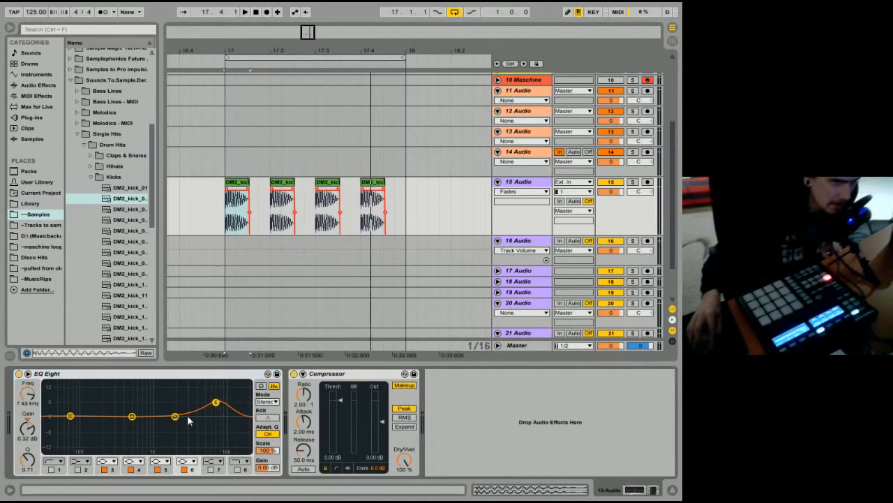
click(175, 418)
click(131, 417)
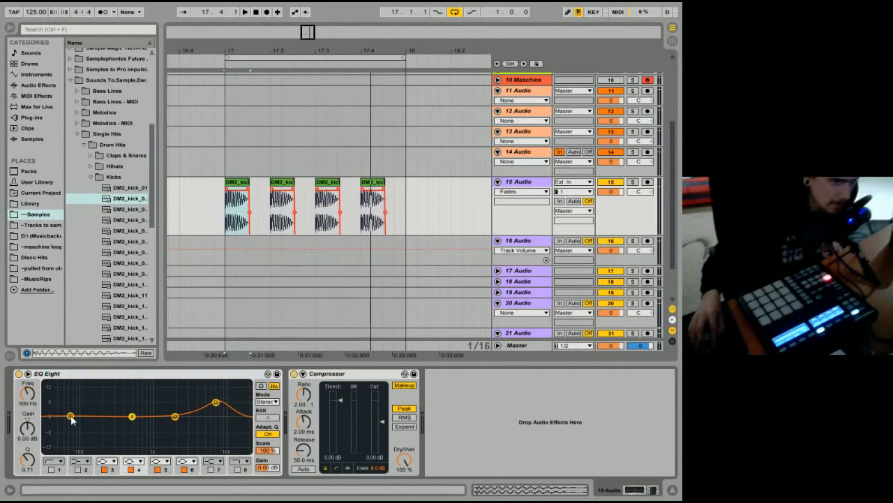
click(71, 417)
mouse_move(30, 401)
mouse_down()
mouse_move(31, 371)
mouse_move(31, 400)
mouse_up()
drag(75, 418, 83, 402)
drag(28, 457, 28, 412)
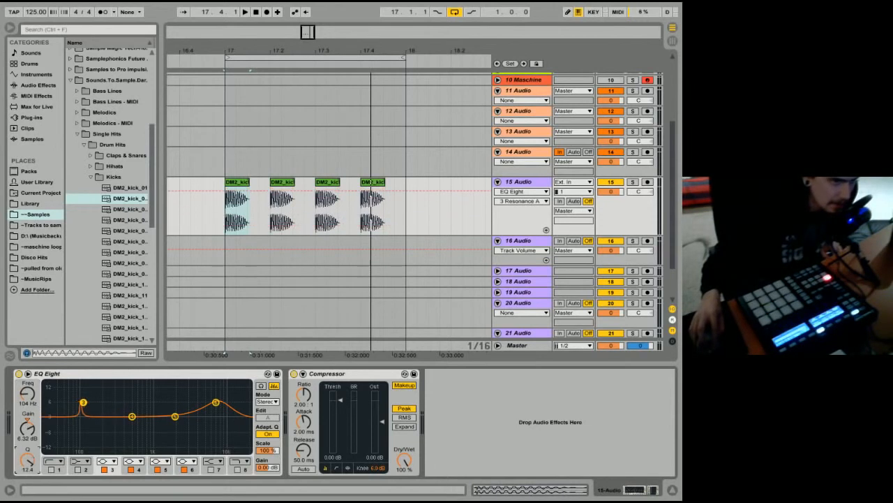
Sweep the narrow band 3 boost up to about 1.09 kHz at 15 dB gain and play the loop to hear it
drag(83, 402, 156, 383)
key(space)
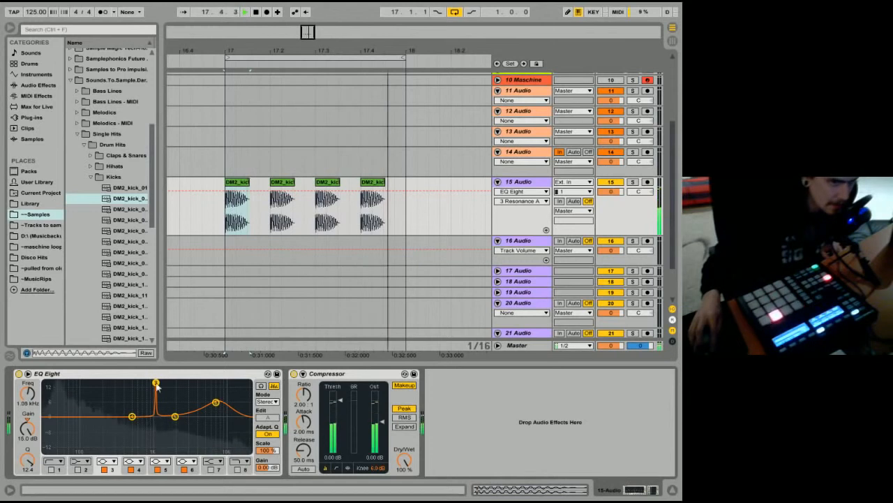
mouse_move(28, 460)
mouse_down()
mouse_move(28, 501)
mouse_move(28, 469)
mouse_up()
key(space)
key(space)
key(space)
Widen EQ Eight band 3 to a Q of about 1.05 and settle it at about 241 Hz with 1.36 dB gain
drag(156, 382, 113, 399)
drag(25, 466, 25, 489)
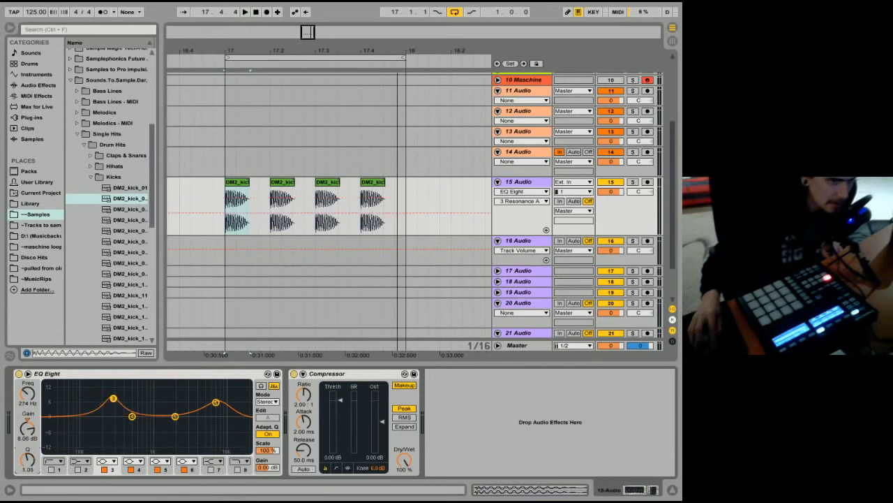
drag(113, 398, 109, 414)
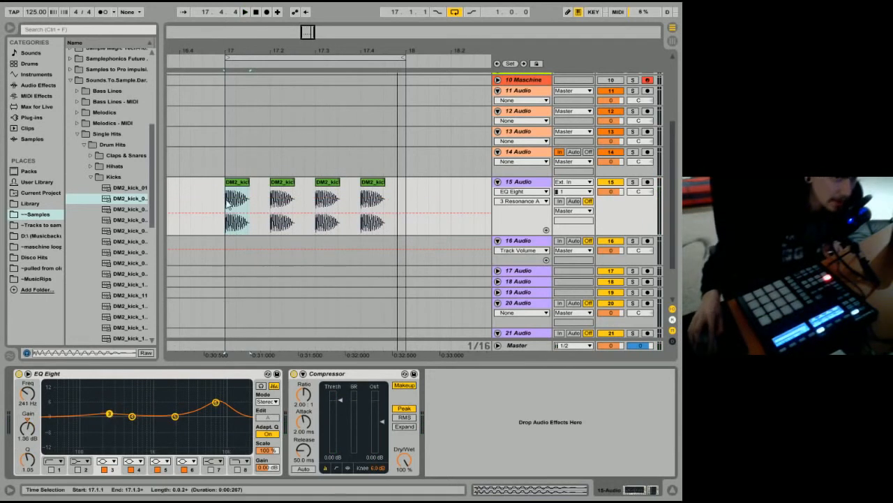
Copy the first kick clip from 15 Audio to the start of bar 17 on 16 Audio
click(243, 183)
right_click(244, 183)
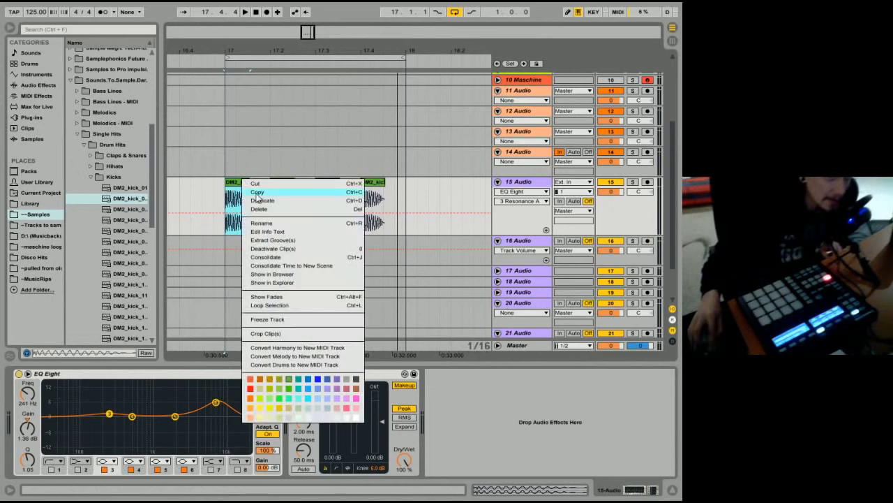
click(216, 259)
click(225, 246)
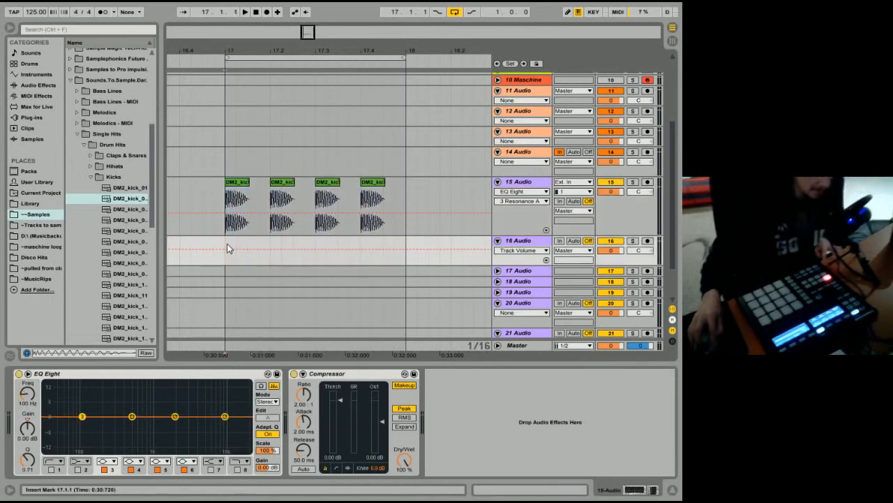
key(ctrl+v)
Play the loop from the first kick on 15 Audio together with the copied kick, and stop it
click(244, 183)
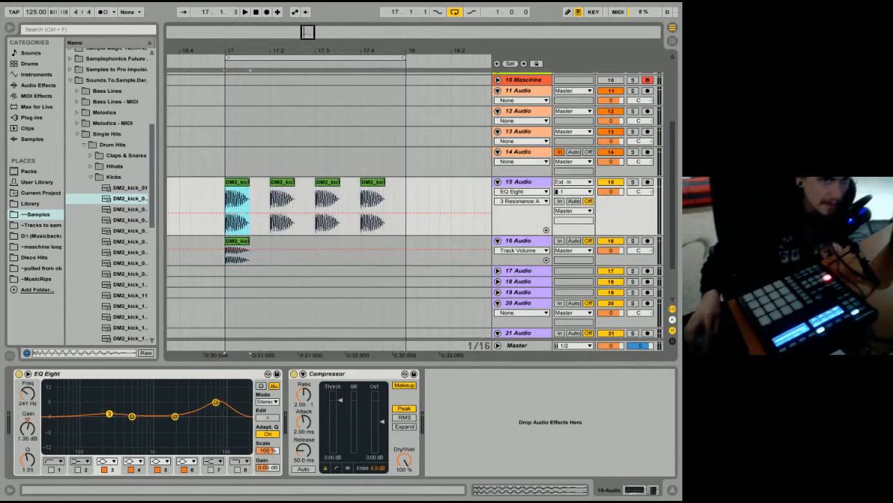
key(space)
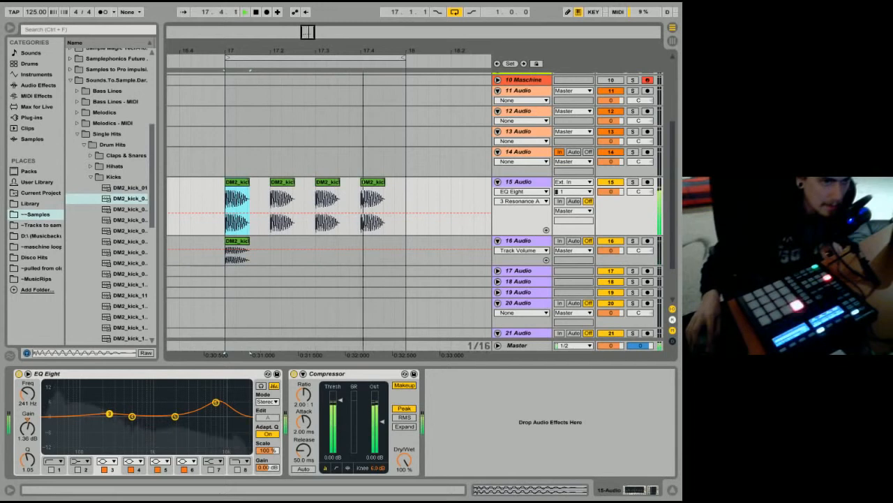
key(space)
Delete the copied kick clip from 16 Audio
click(238, 255)
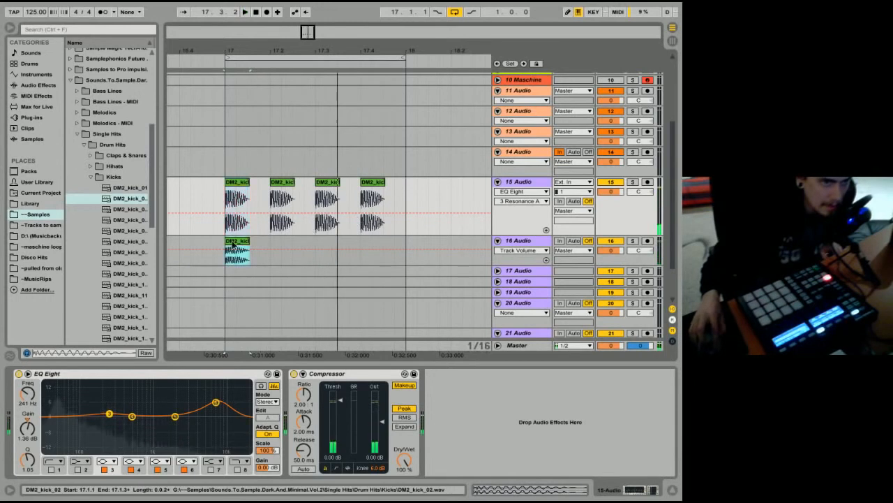
click(243, 250)
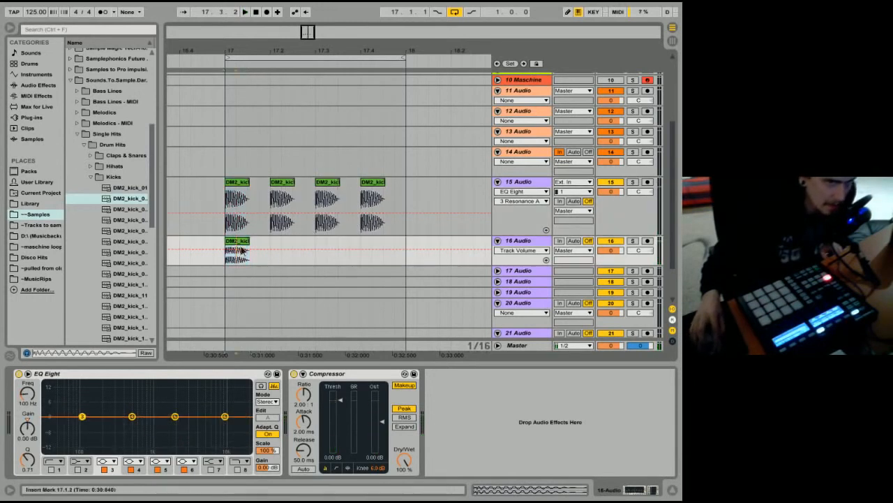
click(244, 242)
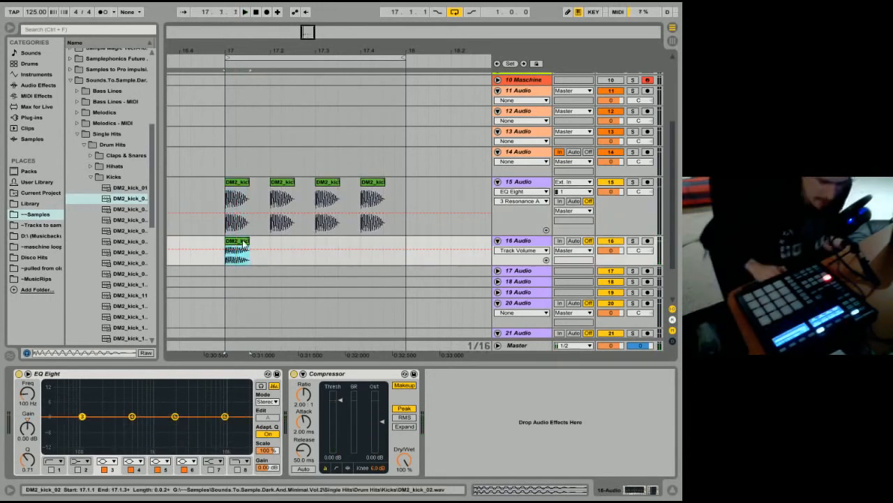
key(Delete)
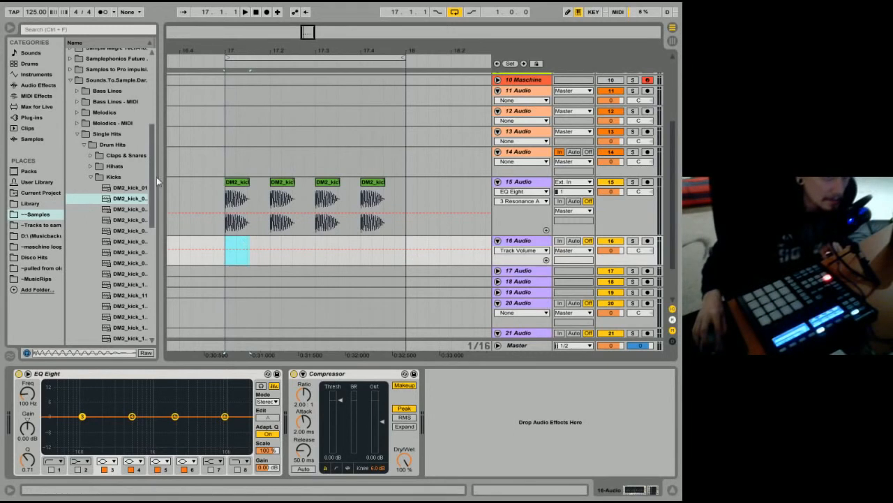
Widen the browser and preview loops in the sample pack's Bass Lines folder, ending on DM2_126_basslp_Drama
drag(158, 177, 184, 177)
click(93, 176)
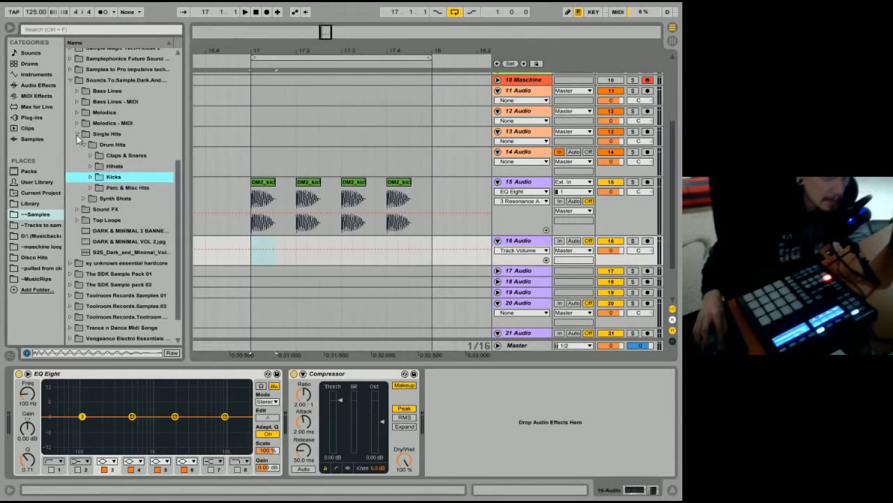
click(78, 92)
click(108, 201)
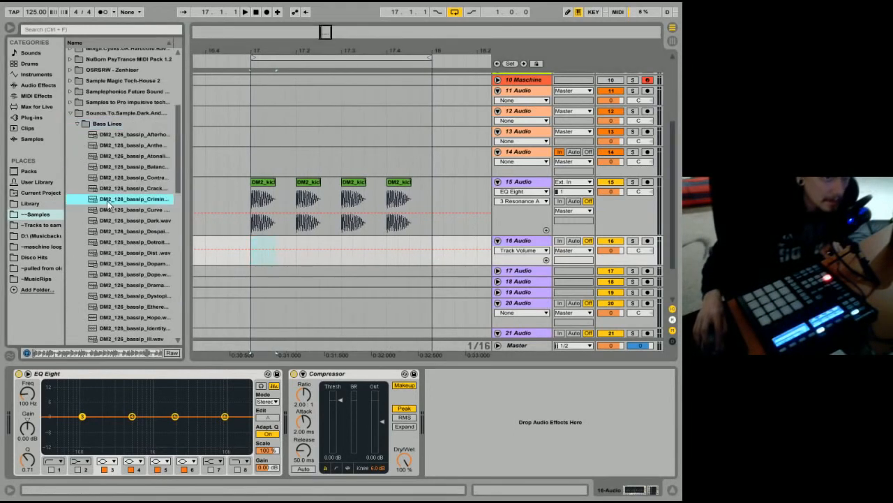
click(109, 252)
click(112, 285)
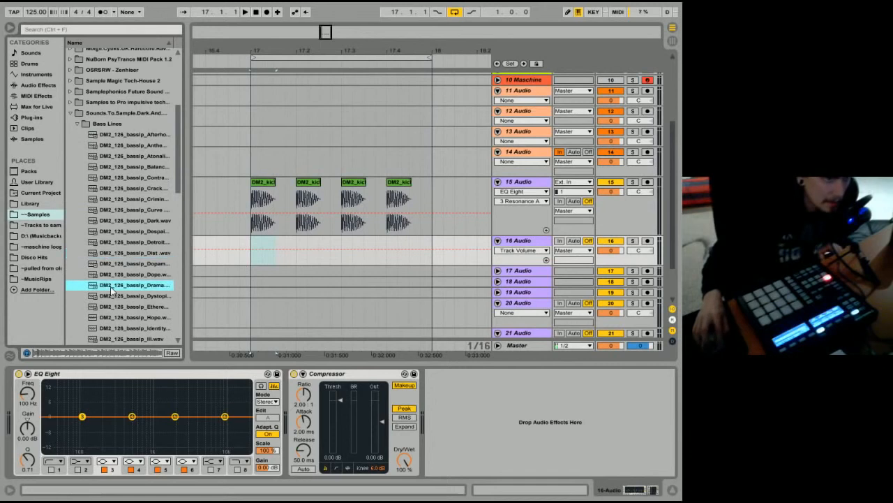
Place the DM2_126_basslp_Drama loop at bar 17 on an enlarged 16 Audio track and play it against the kicks
drag(110, 290, 255, 252)
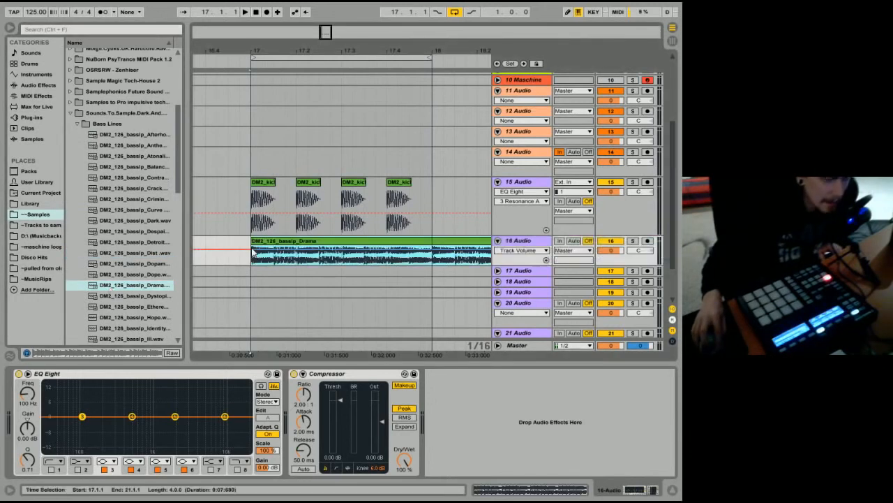
drag(623, 236, 618, 273)
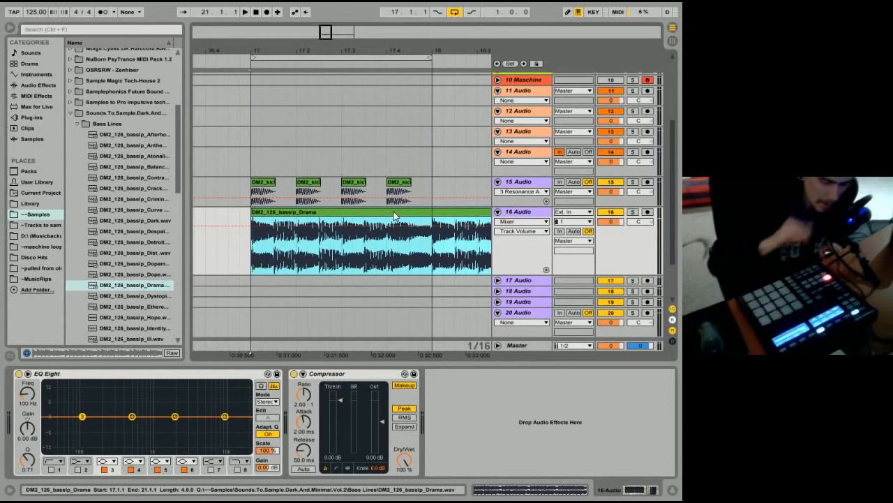
key(space)
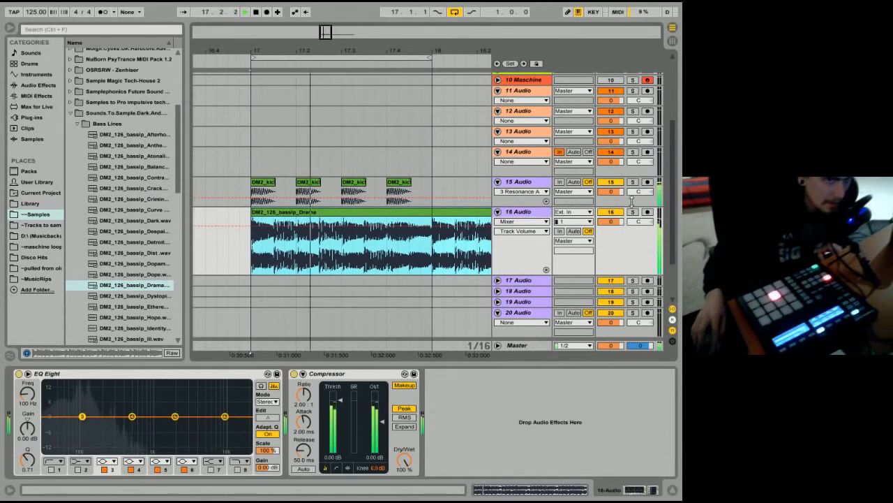
key(space)
Preview more bass loops, replace the bassline on 16 Audio with DM2_126_basslp_Ill at bar 17, and play it with the kicks
click(136, 306)
scroll(136, 306, down, 2)
click(108, 256)
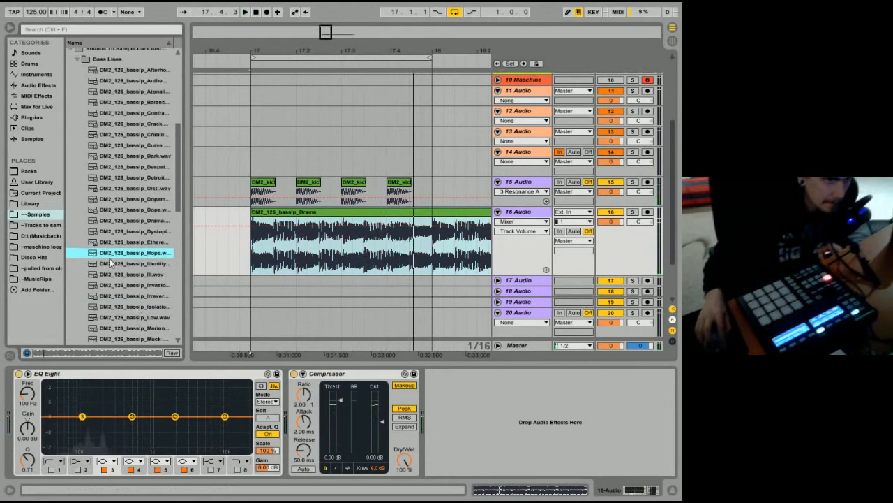
click(110, 278)
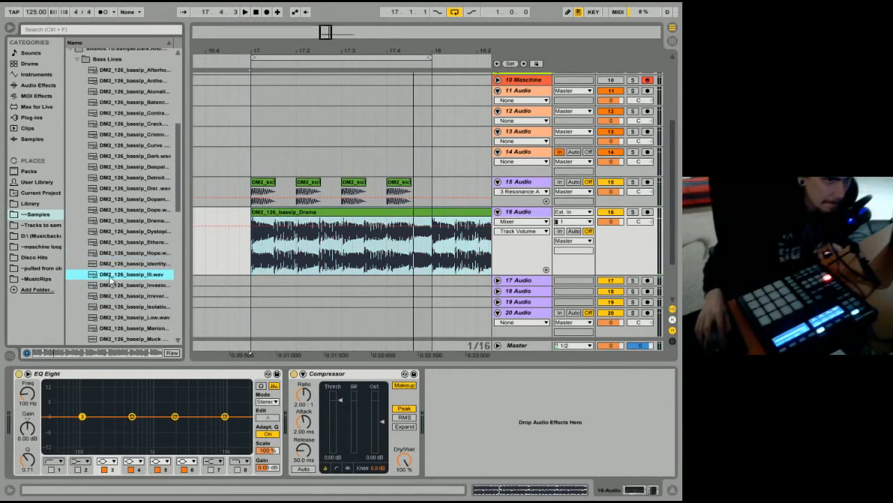
drag(112, 280, 253, 247)
key(space)
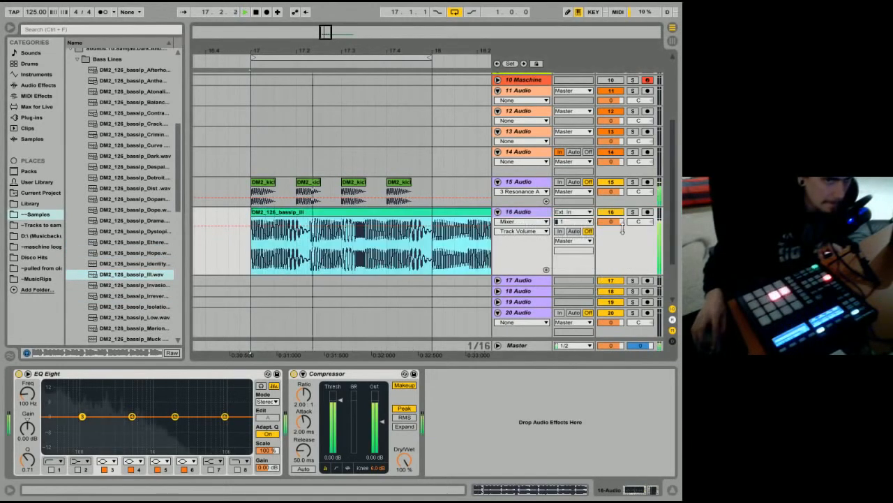
key(space)
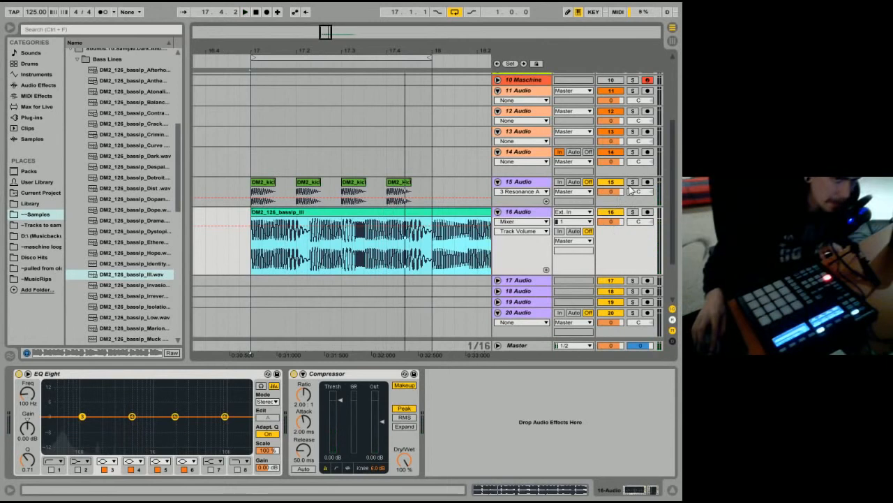
Delete the section of the bassline on 16 Audio from 18.1.1 to 18.1.4
drag(433, 245, 455, 249)
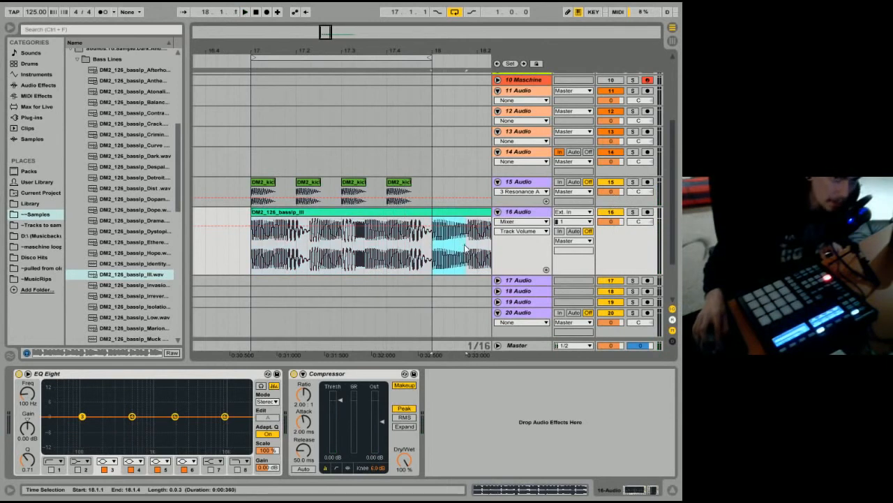
key(Delete)
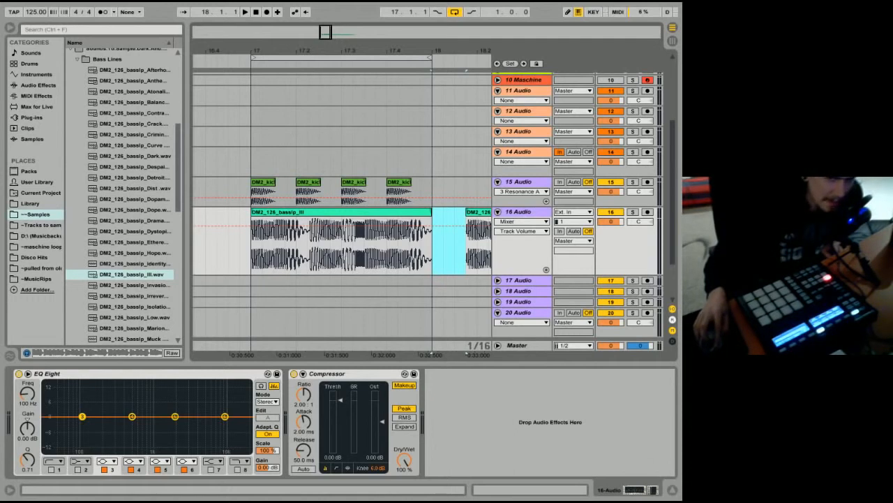
Switch to the two Audio Repeater windows to check them, and minimize both
key(alt+Tab)
key(alt+Tab)
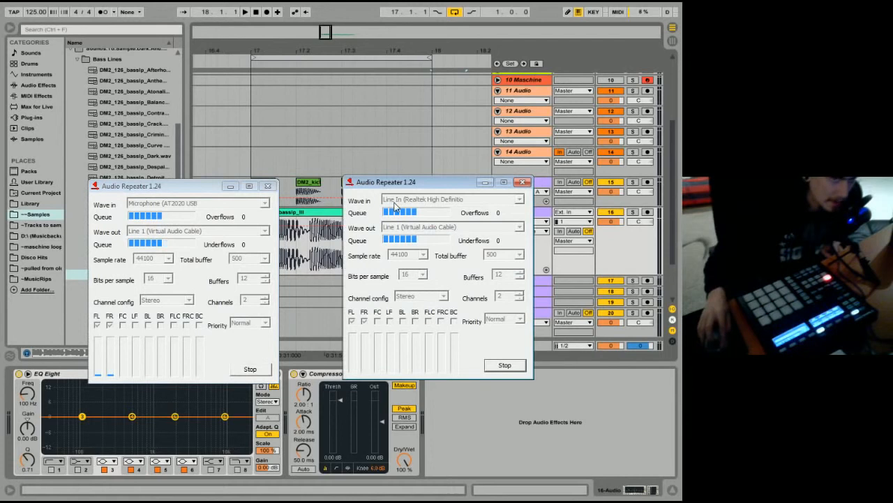
click(484, 183)
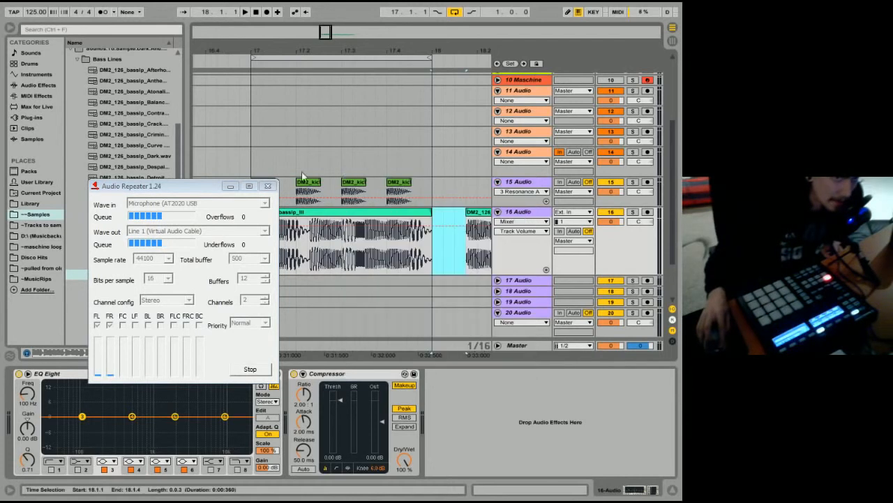
click(230, 186)
Delete the leftover bassline clip from 18.1.4 onward on 16 Audio, keeping only the one-bar loop
click(481, 218)
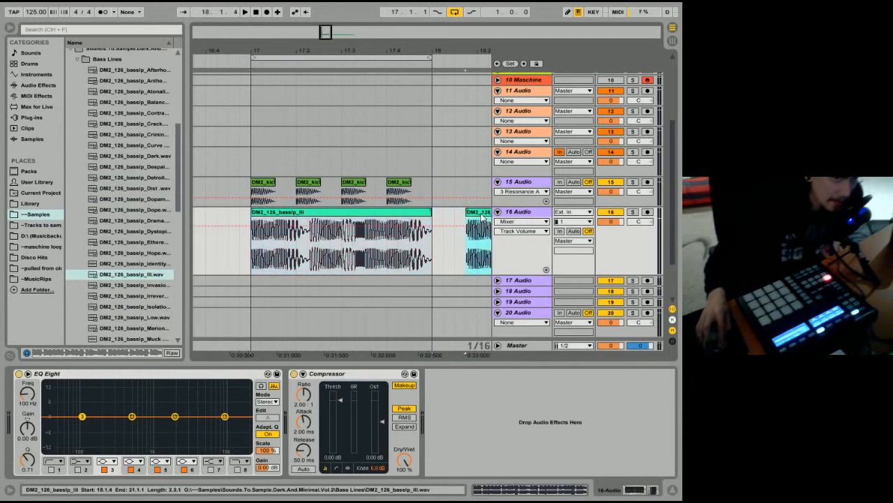
key(Delete)
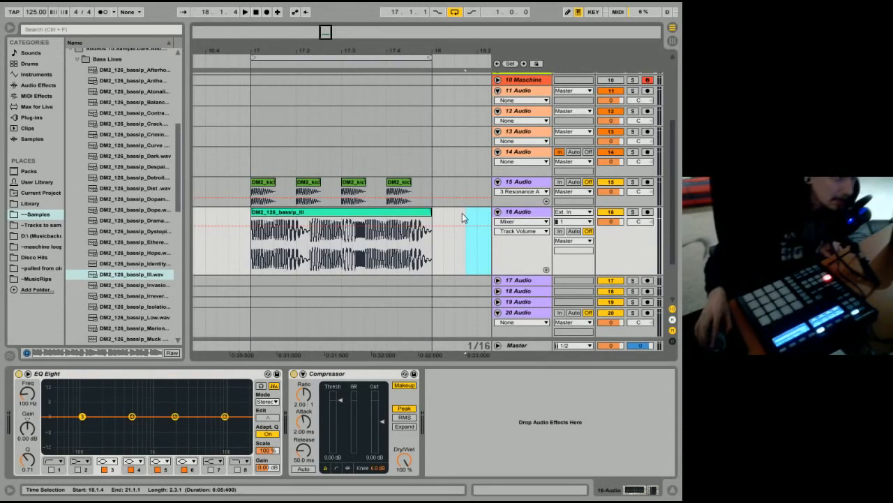
Enlarge the 15 Audio lane and examine the first kick at bar 17 against the bassline waveform beneath it
click(639, 253)
drag(638, 204, 637, 214)
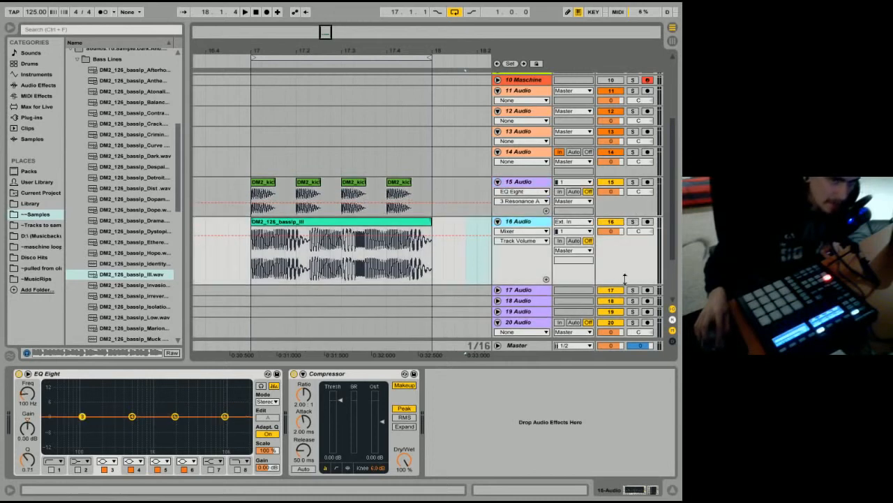
click(264, 199)
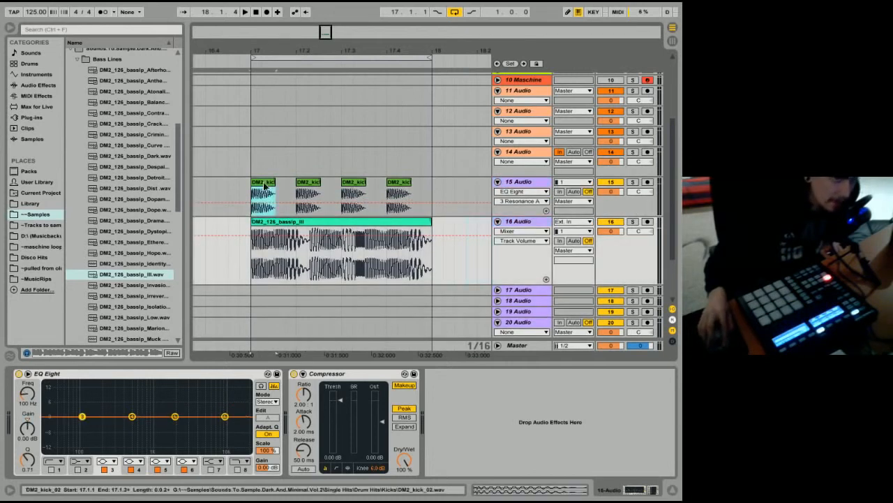
drag(259, 54, 391, 258)
Solo 16 Audio and 15 Audio in turn while playing the loop, to hear the bassline and kick separately
click(634, 222)
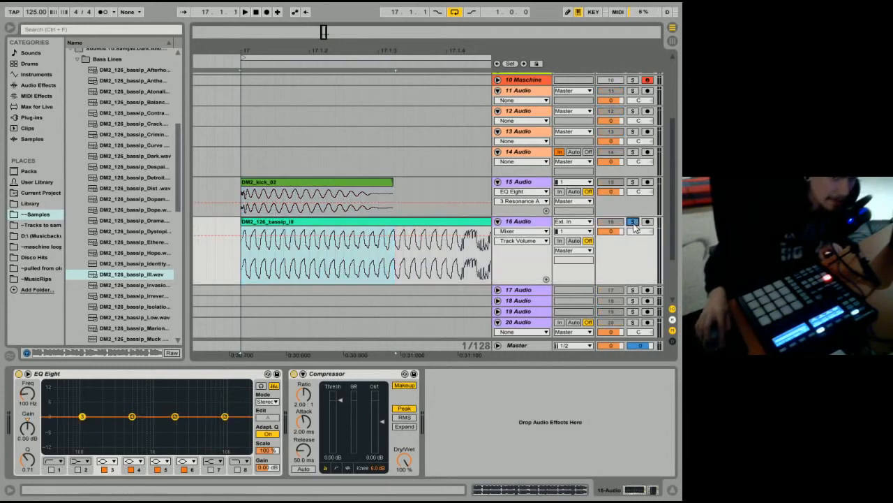
key(space)
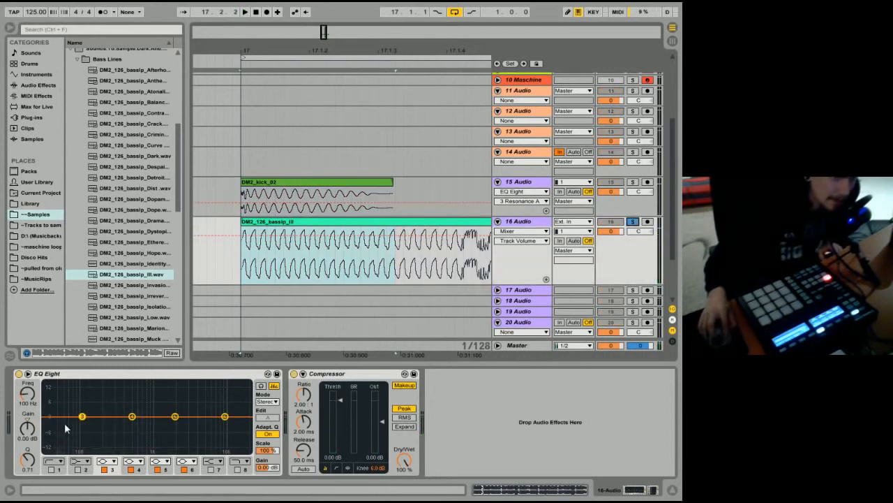
key(space)
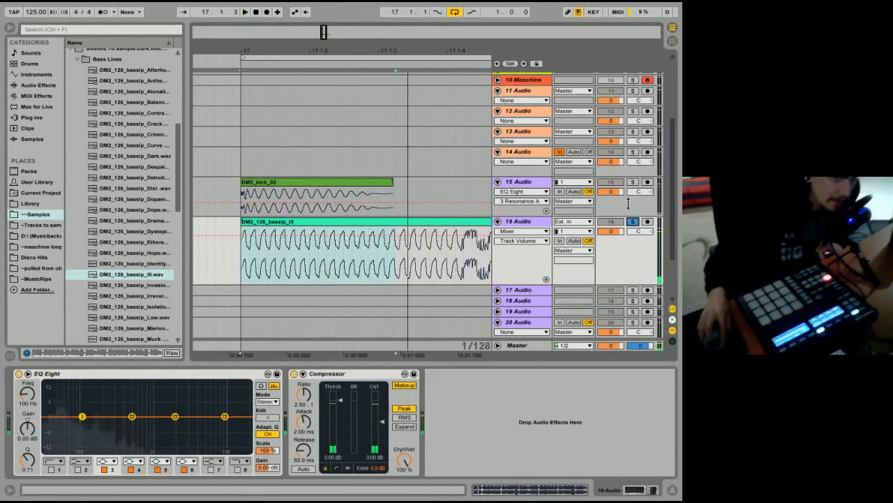
click(632, 183)
click(633, 183)
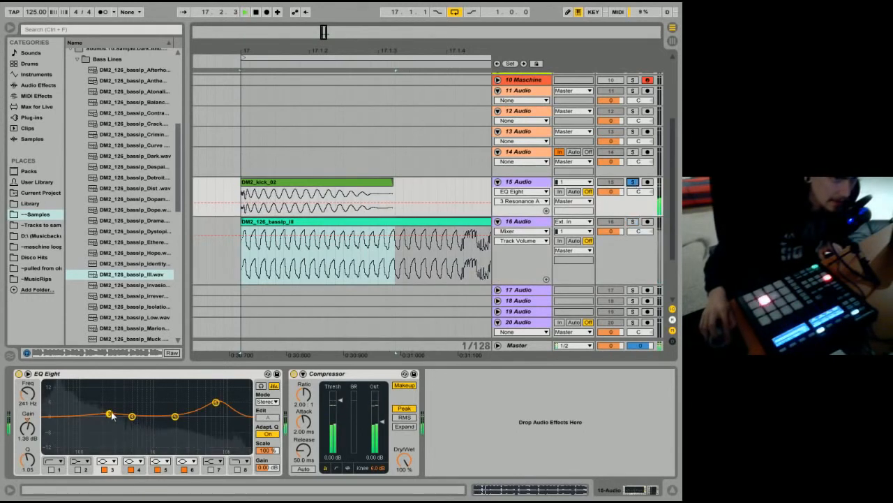
key(space)
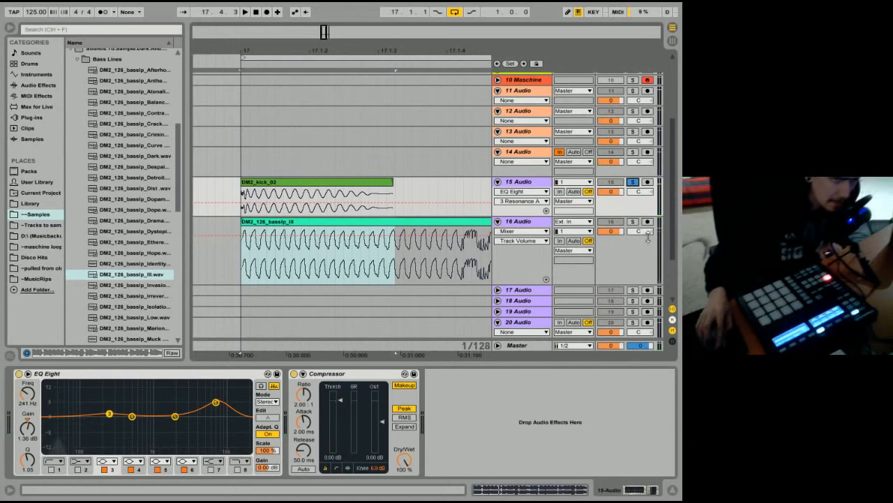
On 16 Audio's EQ Eight, enable band 1 as a low cut at 347 Hz with Q 0.97, and play the loop
click(625, 236)
click(632, 222)
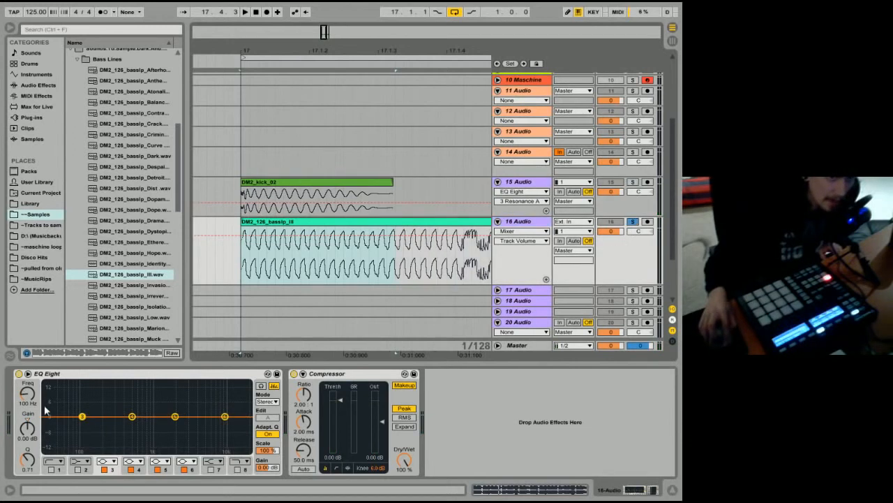
drag(82, 416, 148, 425)
click(52, 470)
key(space)
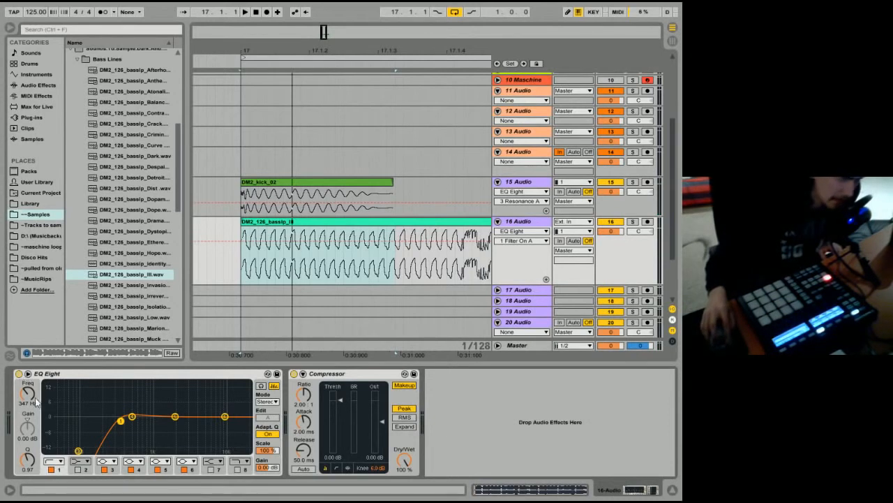
Bypass EQ Eight on 16 Audio and play the bassline together with the kicks
click(18, 374)
key(space)
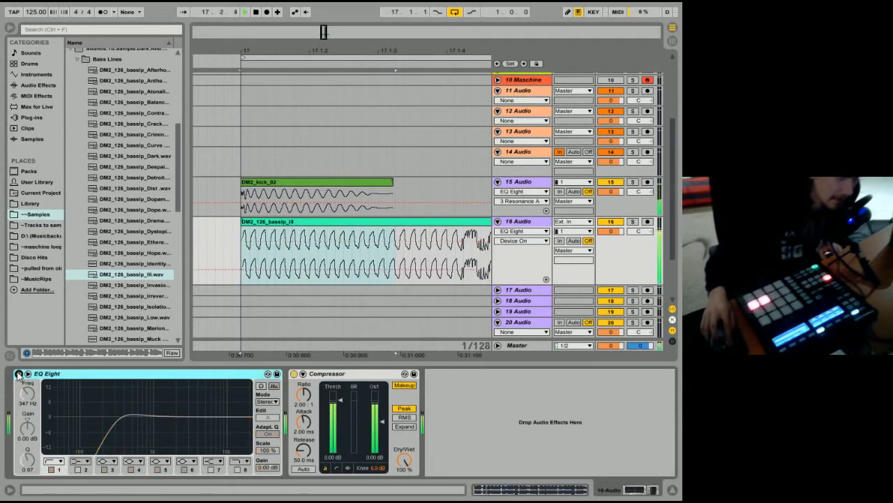
key(space)
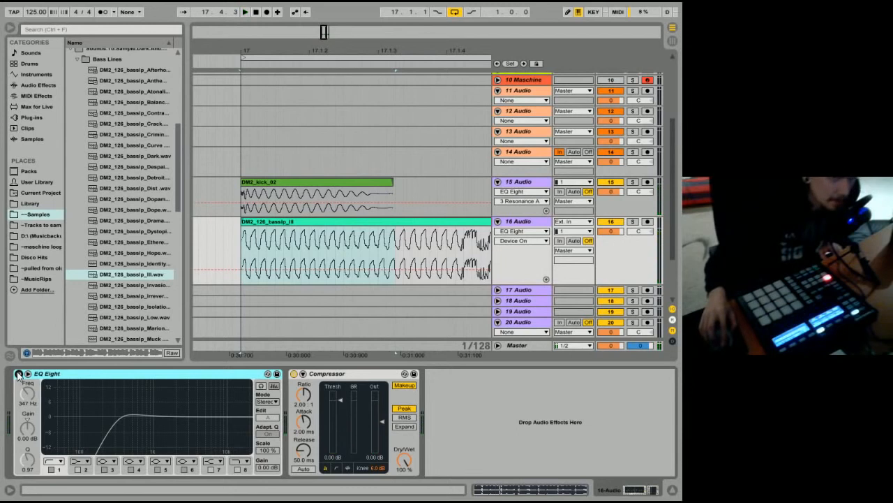
Expand the Compressor on 16 Audio and enable its Sidechain
drag(299, 52, 256, 54)
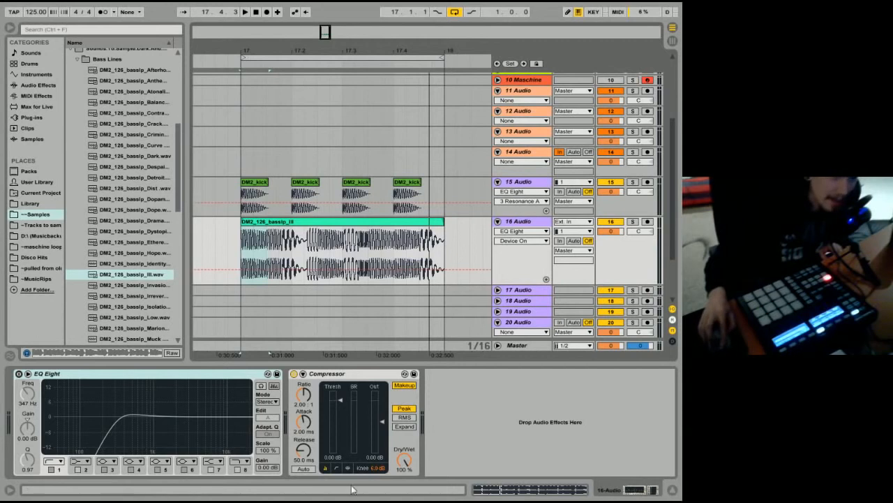
click(317, 375)
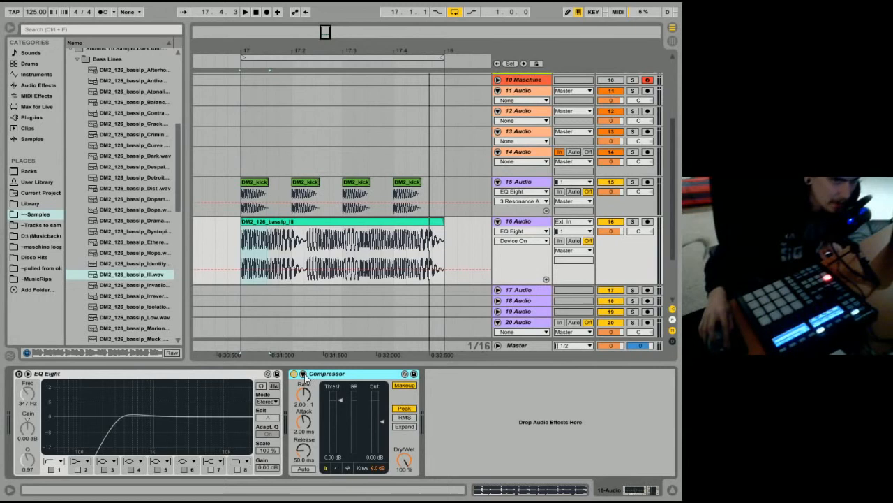
click(303, 374)
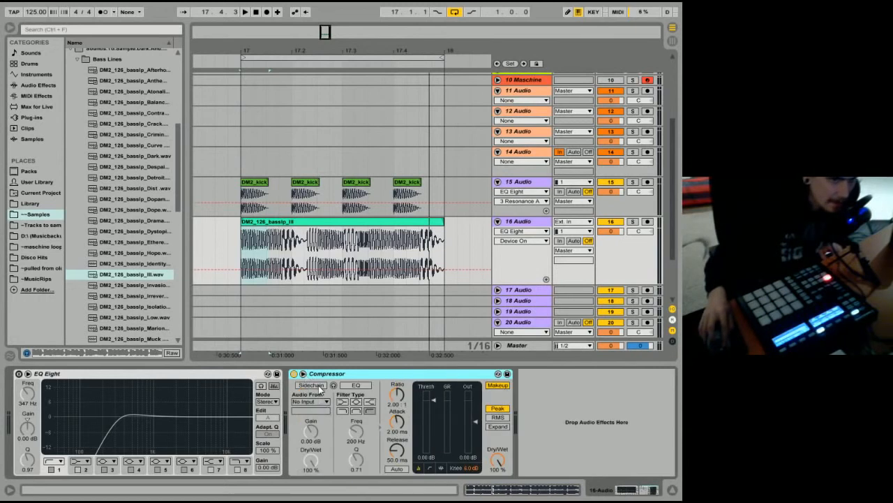
click(310, 385)
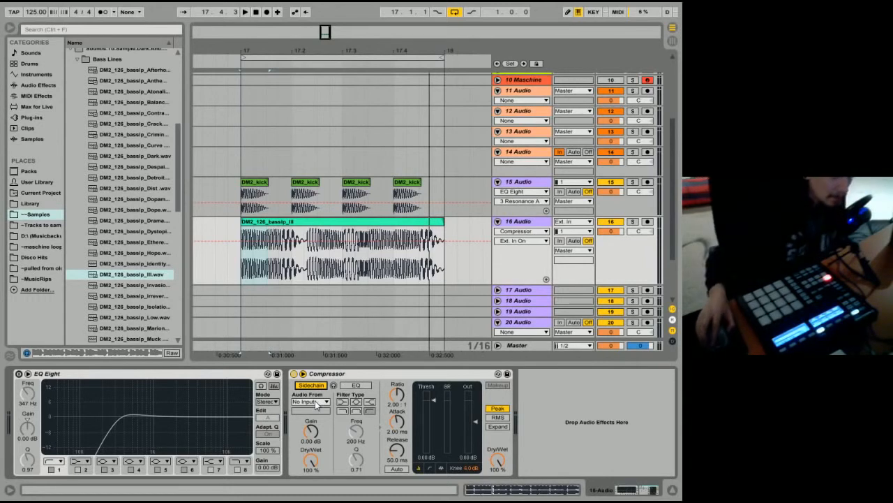
Solo 15 Audio, set its EQ Eight band 6 to 3.60 dB at 7.62 kHz, and play the kicks
click(633, 181)
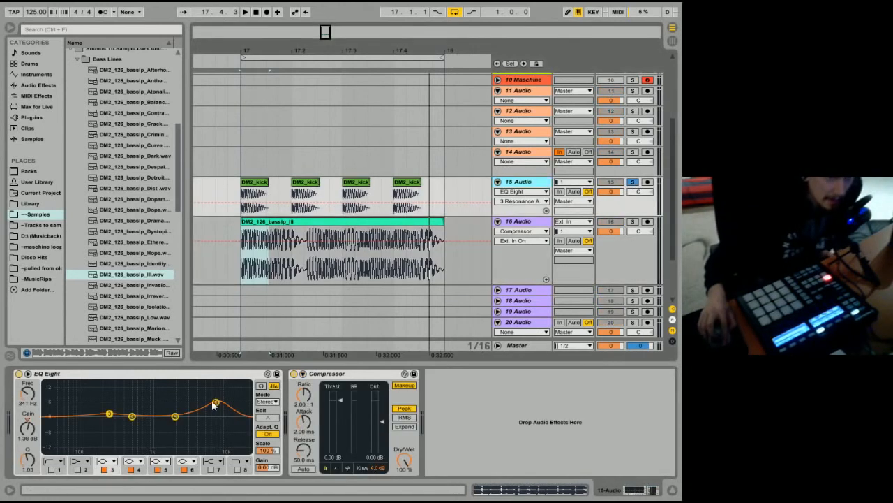
drag(213, 405, 225, 410)
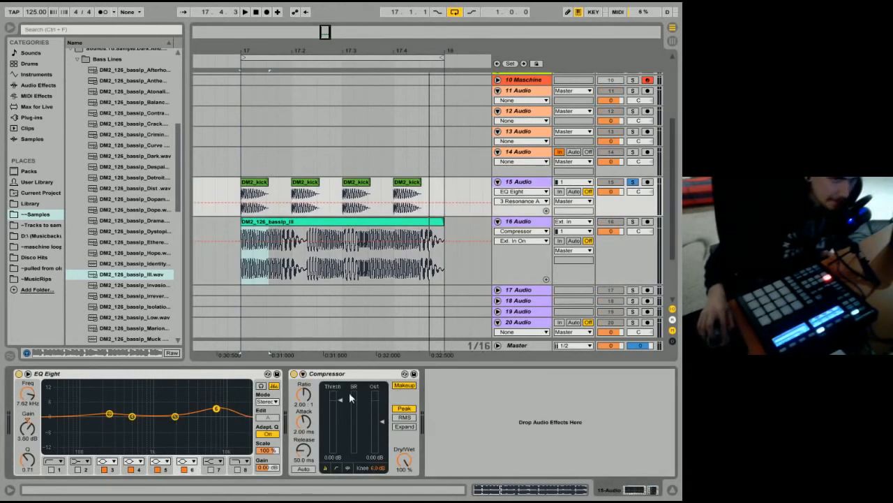
click(261, 183)
key(space)
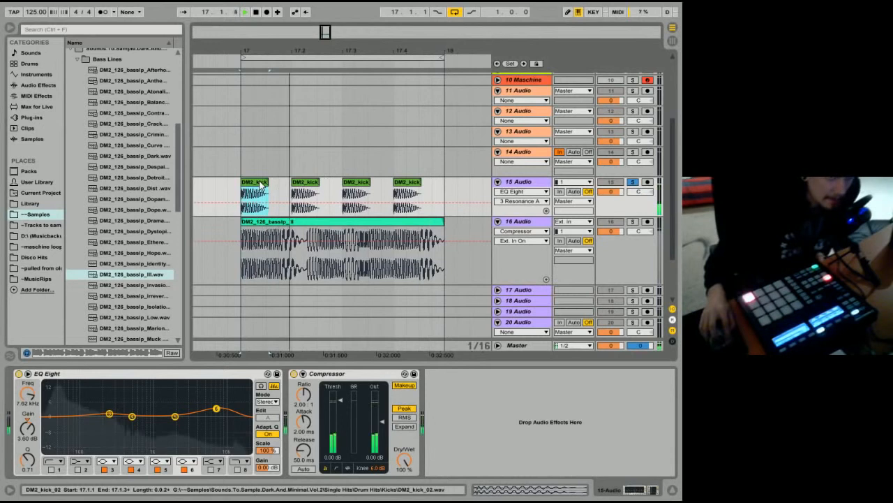
key(space)
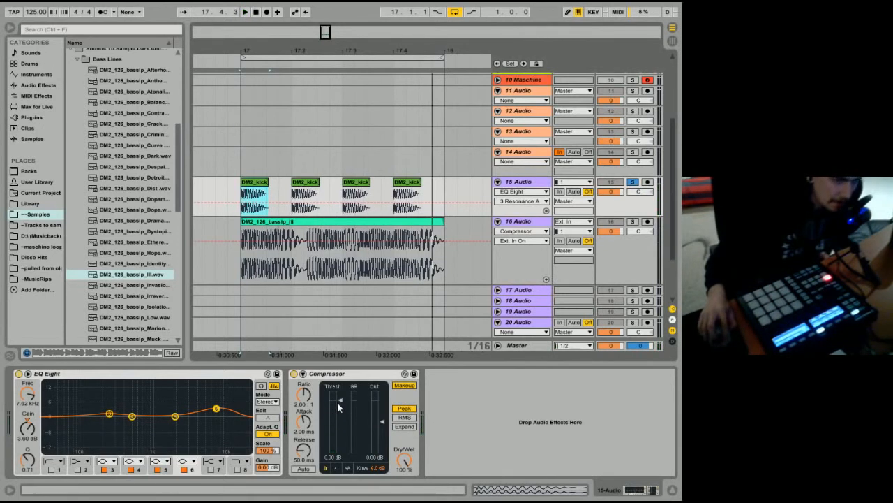
Turn off Makeup on the Compressor of 15 Audio
click(396, 386)
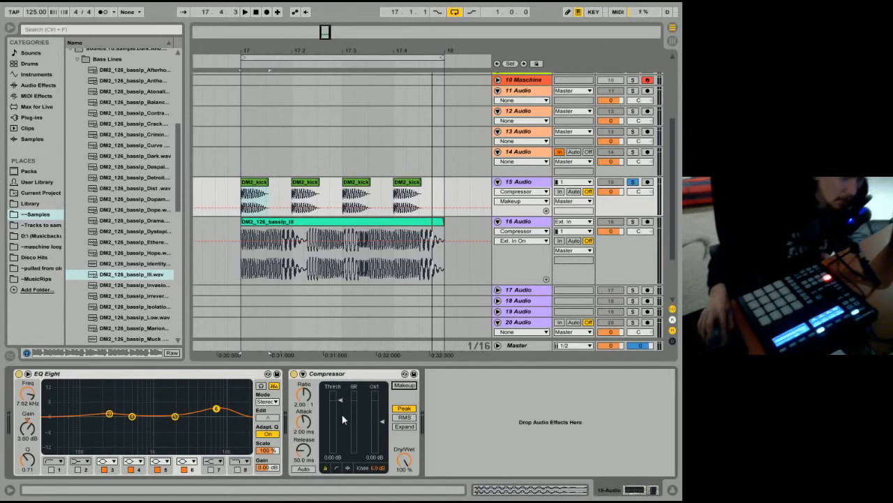
click(250, 182)
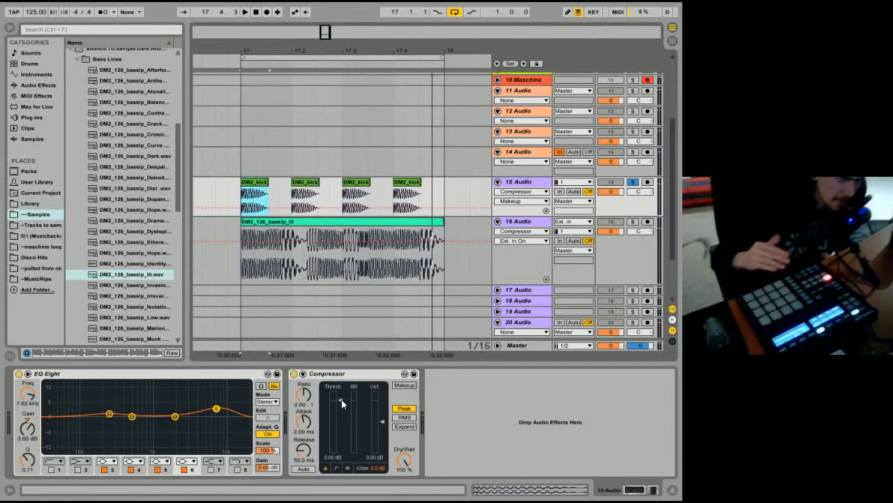
Try lowering the kick Compressor's threshold to -47.0 dB while looping the kicks, and return it to its default
click(341, 399)
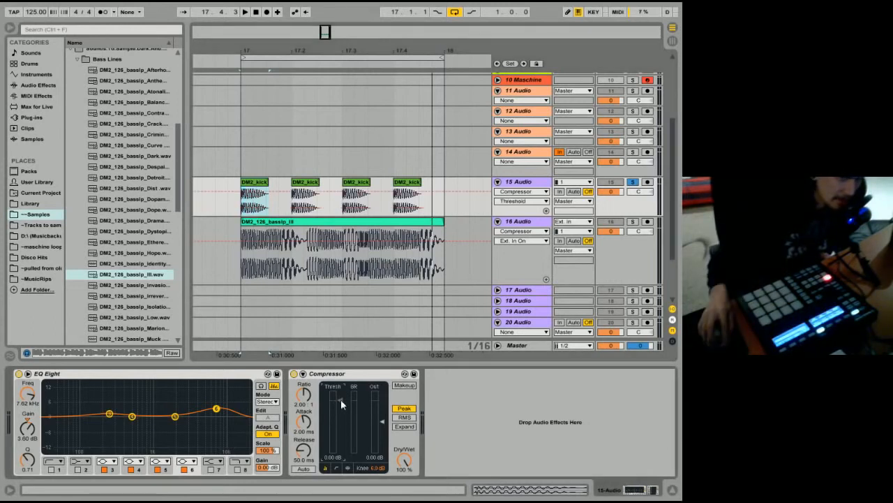
key(space)
drag(341, 401, 341, 446)
key(space)
key(space)
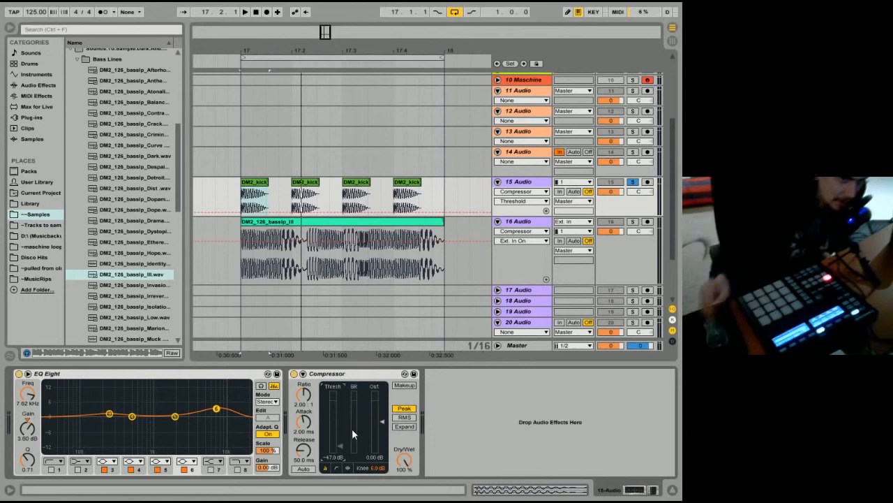
drag(338, 446, 340, 408)
right_click(339, 408)
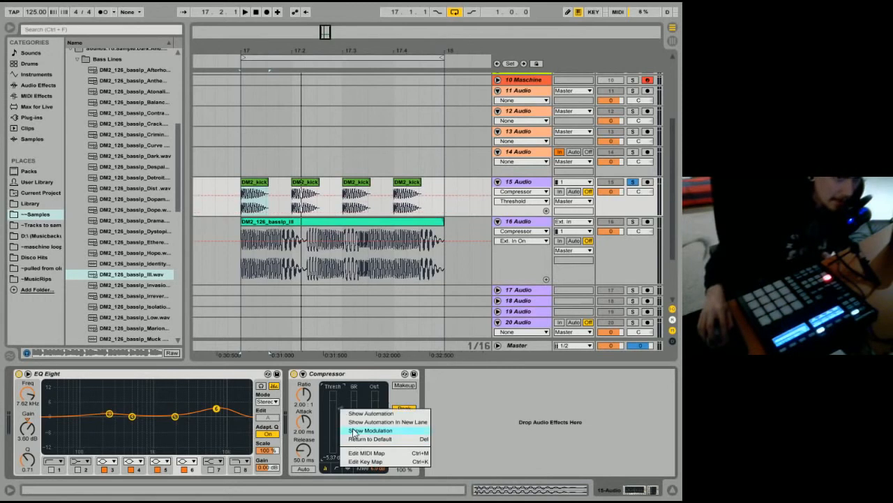
click(356, 438)
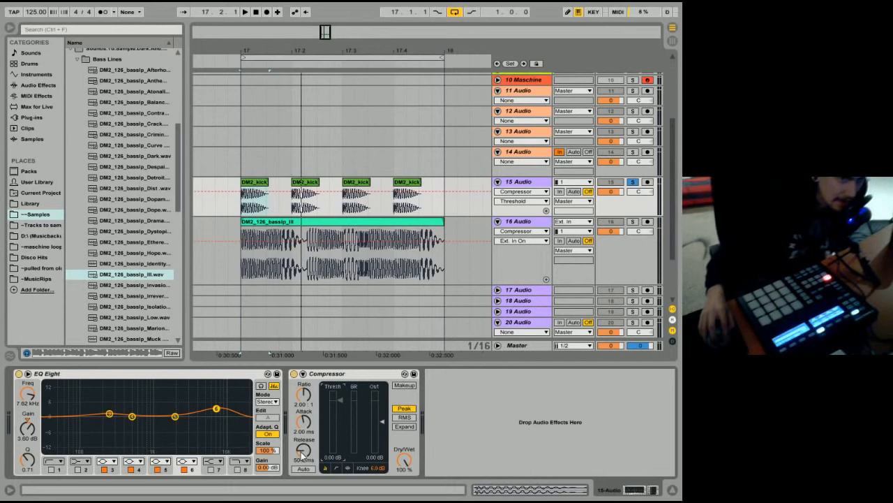
Compare the kick Compressor's display views with the kicks playing, and leave it on the activity view
click(347, 468)
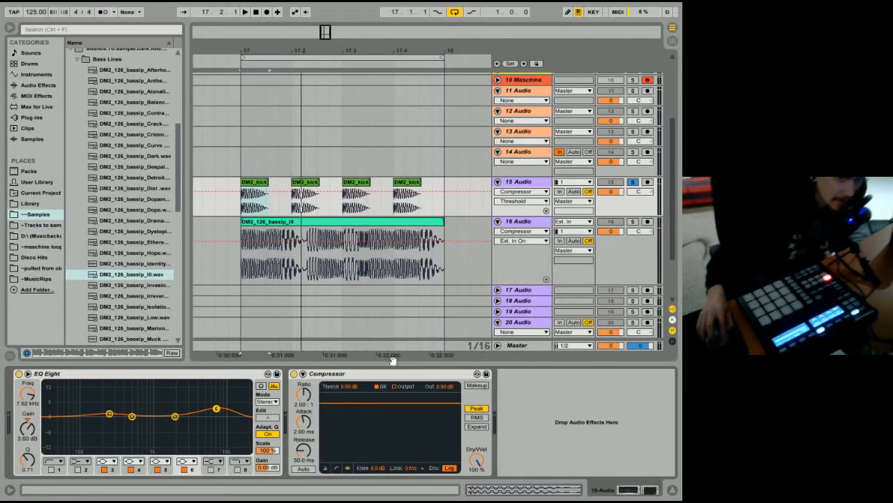
key(space)
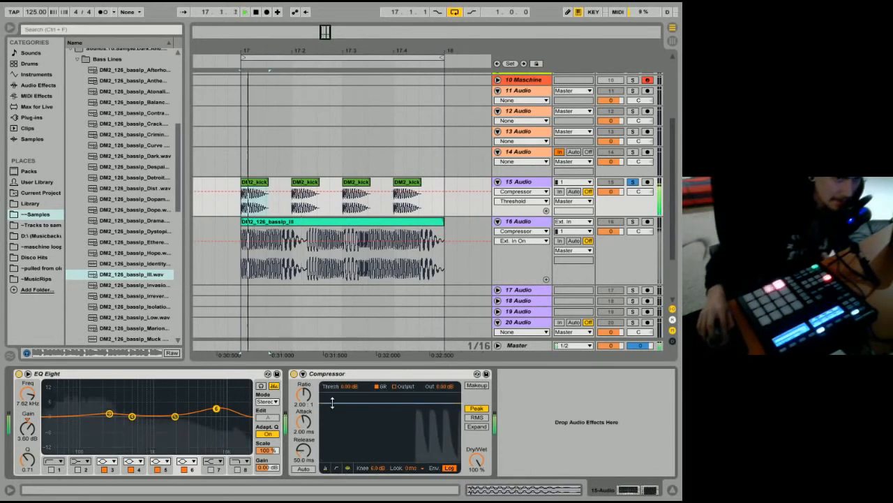
click(345, 468)
click(346, 469)
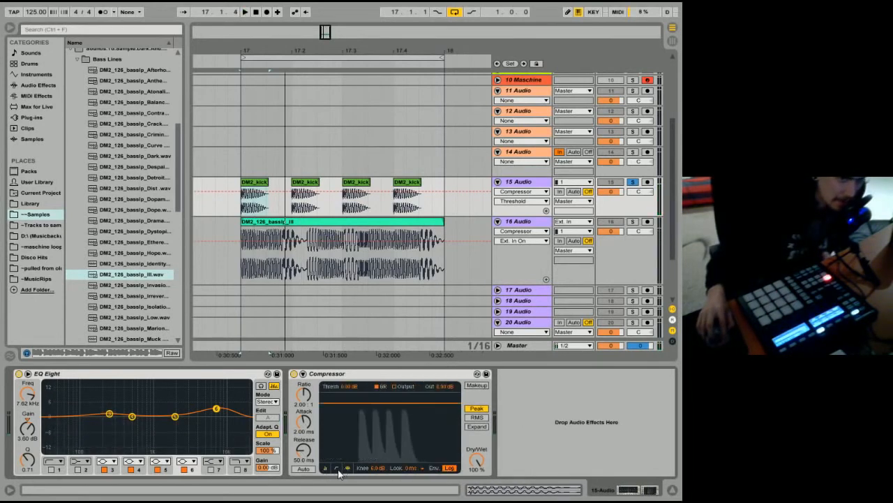
click(347, 472)
click(347, 469)
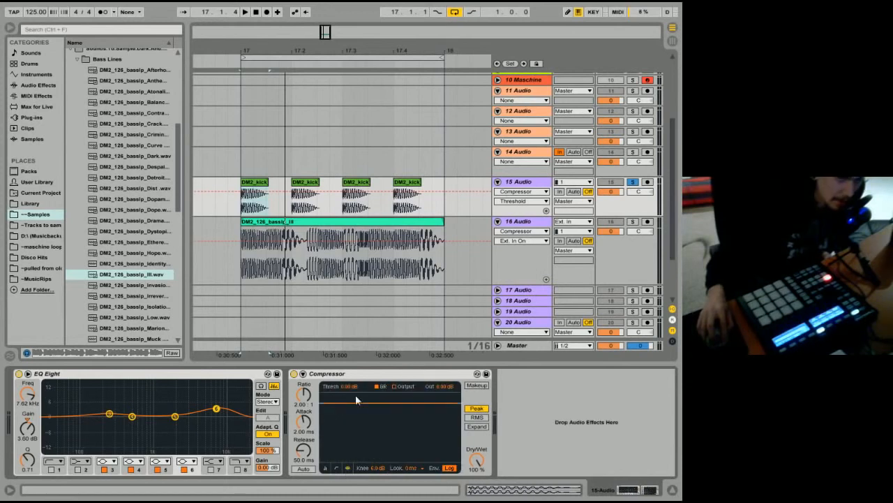
click(328, 470)
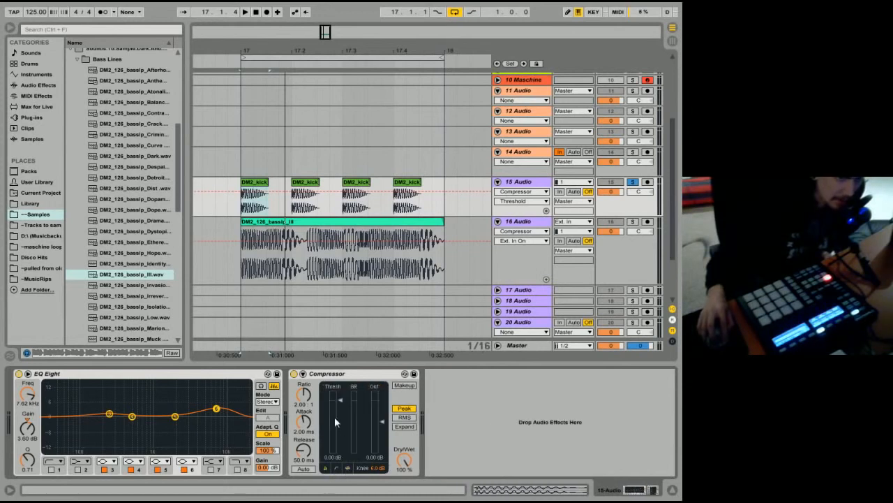
click(339, 470)
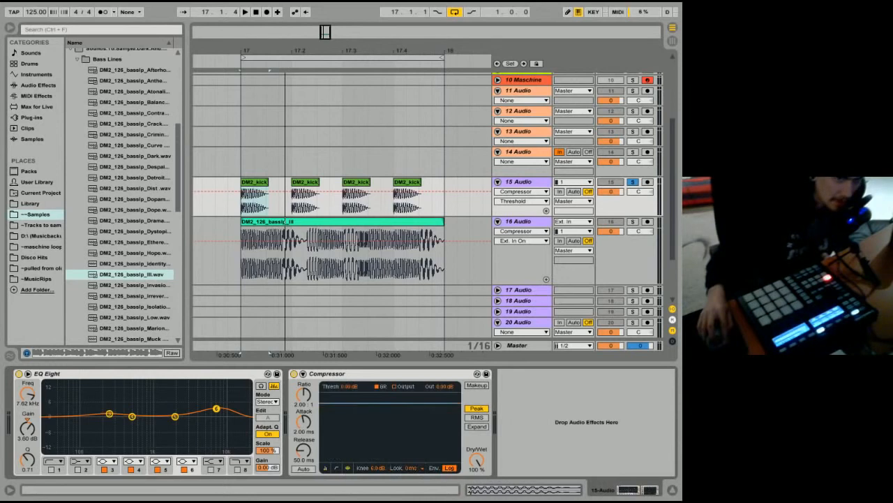
Set the kick Compressor's attack to 0.01 ms and its threshold to -19.7 dB, checking it against the playing kicks
drag(355, 429, 355, 431)
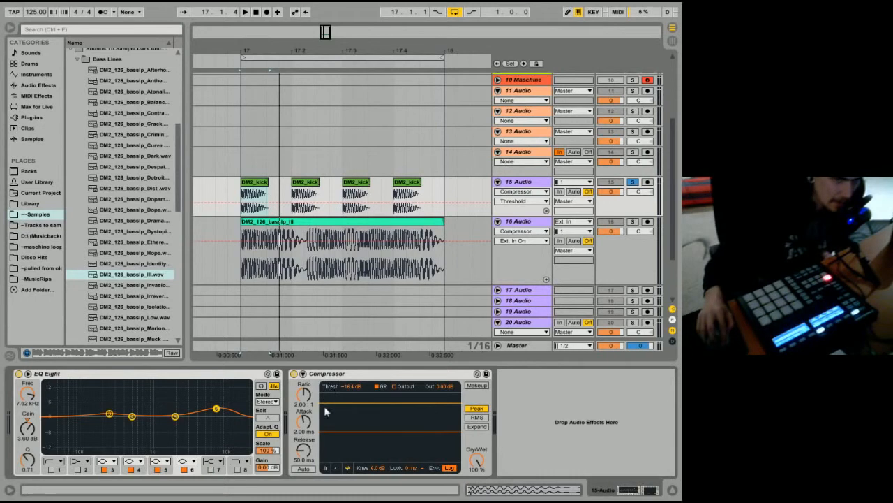
mouse_move(351, 386)
mouse_down()
mouse_move(351, 357)
mouse_move(351, 384)
mouse_up()
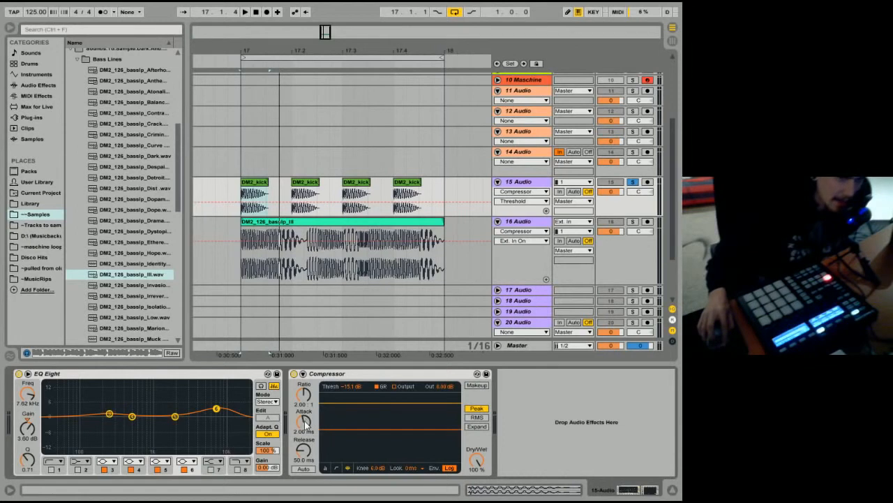
drag(303, 422, 304, 460)
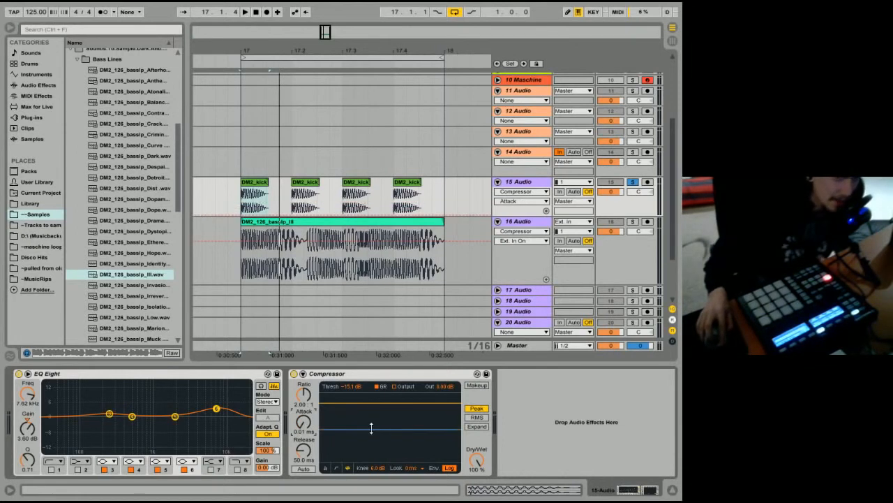
key(space)
mouse_move(371, 428)
mouse_down()
mouse_move(372, 464)
mouse_move(371, 436)
mouse_up()
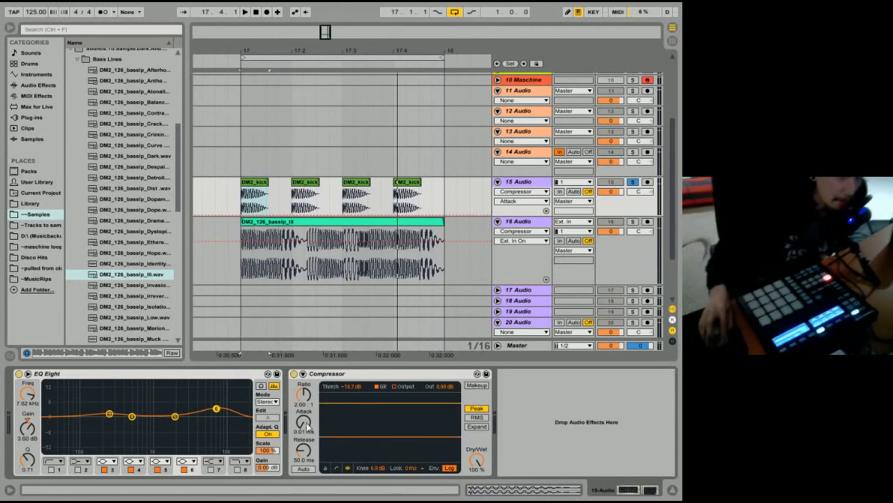
Try an attack of 0.96 ms and a threshold of -32.1 dB on the kick Compressor against the playing kicks
drag(307, 425, 308, 415)
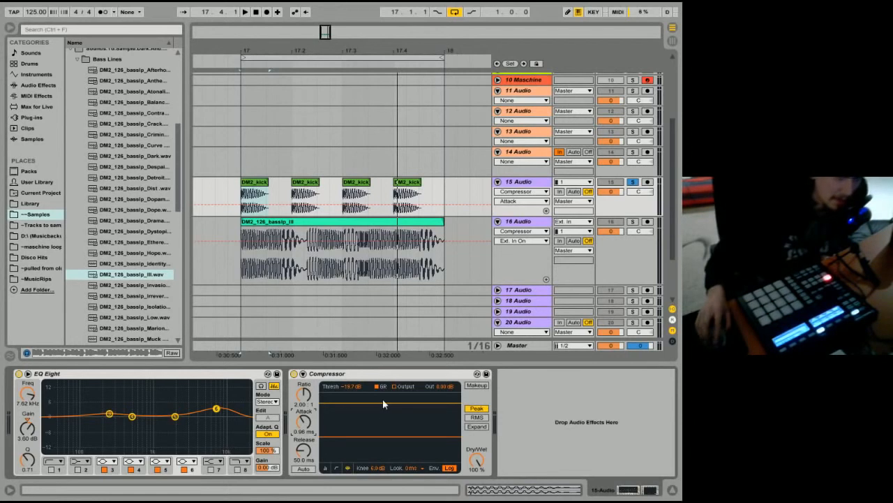
key(space)
drag(359, 436, 359, 447)
key(space)
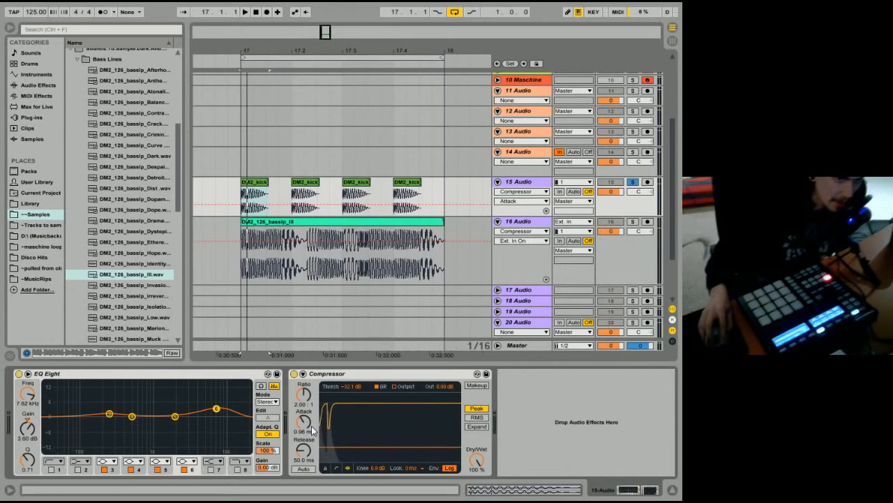
Audition the kicks with the Compressor's attack at 21.5 ms, and return the attack to its default
key(space)
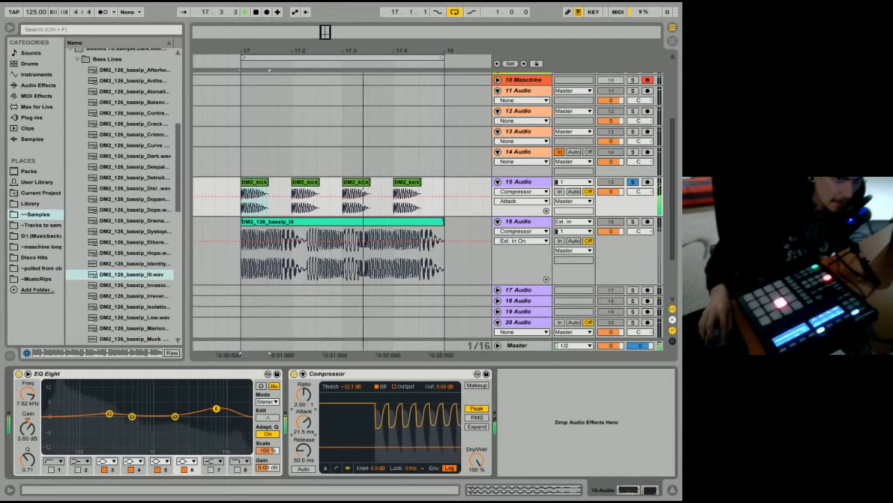
right_click(310, 424)
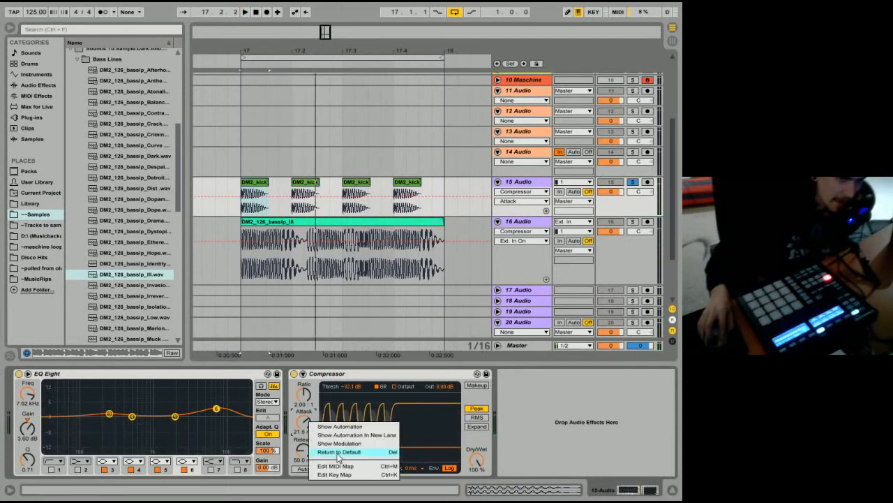
click(333, 450)
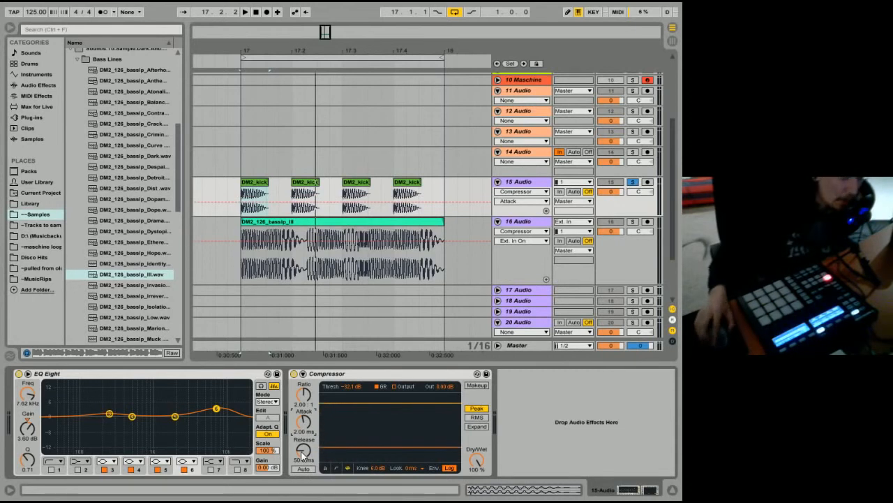
Try the kick Compressor's release at 73.9 ms and 3.00 s with the attack at 1.39 ms, playing the kicks
drag(302, 454, 302, 446)
key(space)
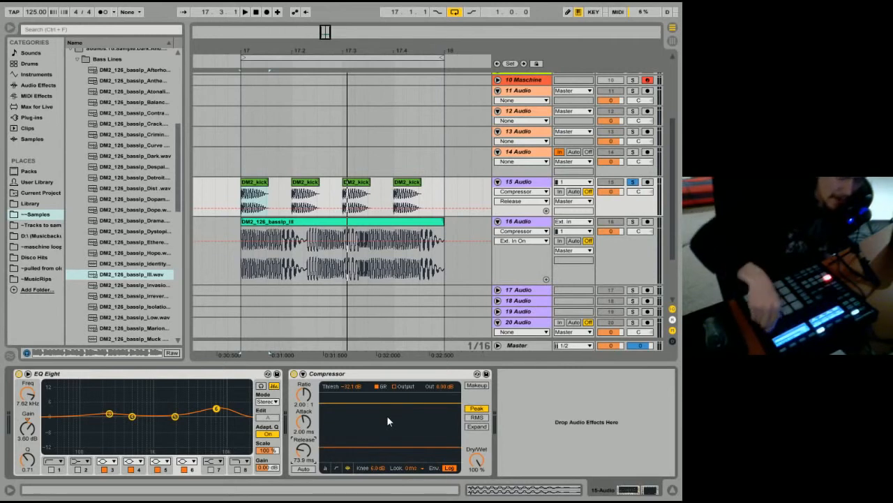
click(263, 183)
key(space)
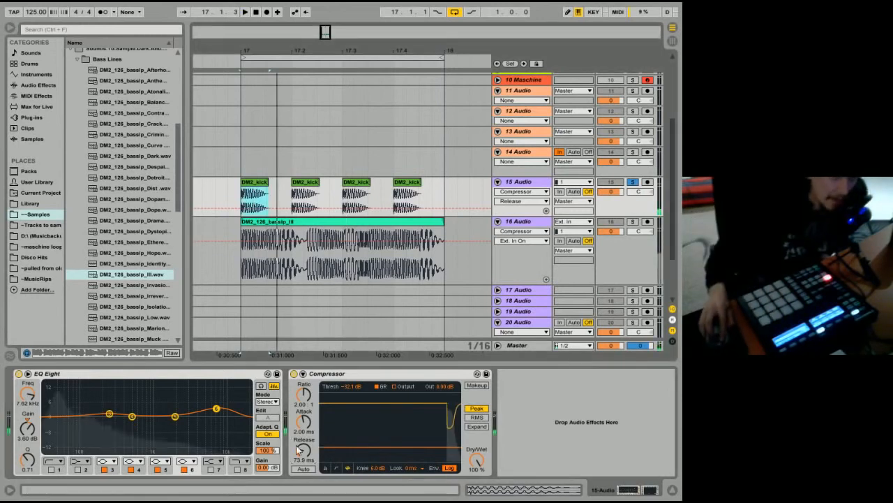
drag(303, 422, 303, 395)
key(space)
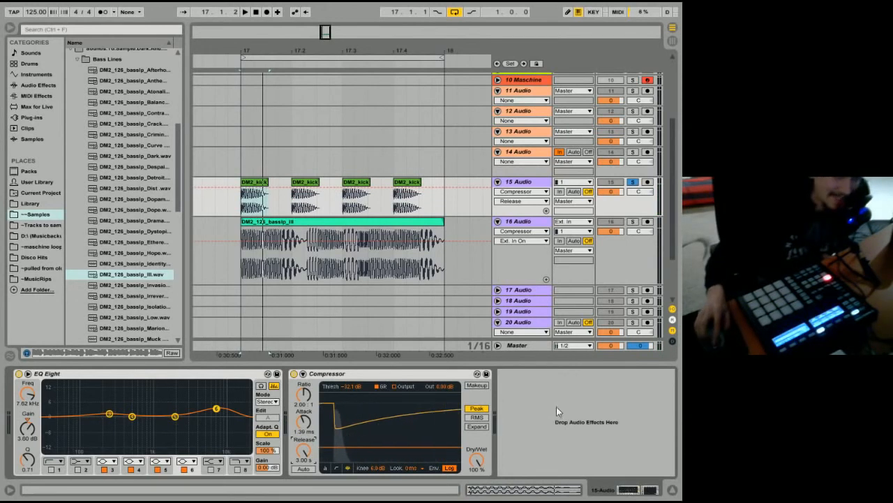
Return the kick Compressor's release and attack to their default values
right_click(308, 451)
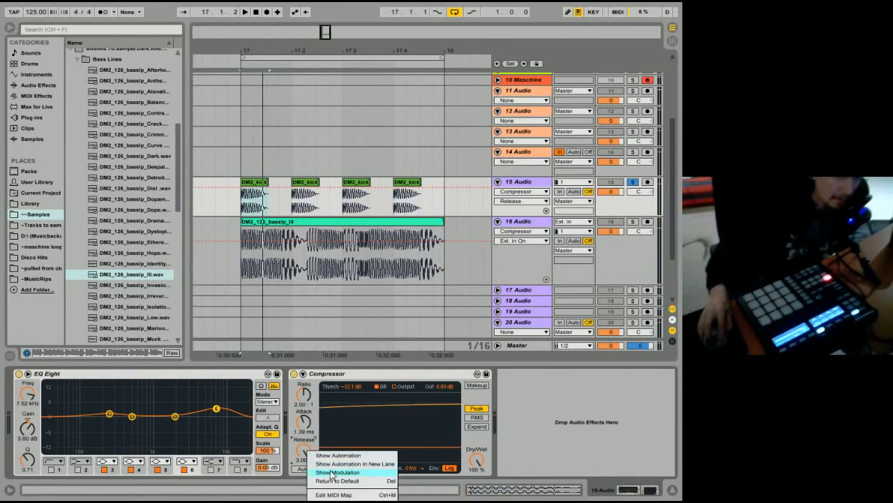
click(331, 474)
click(629, 490)
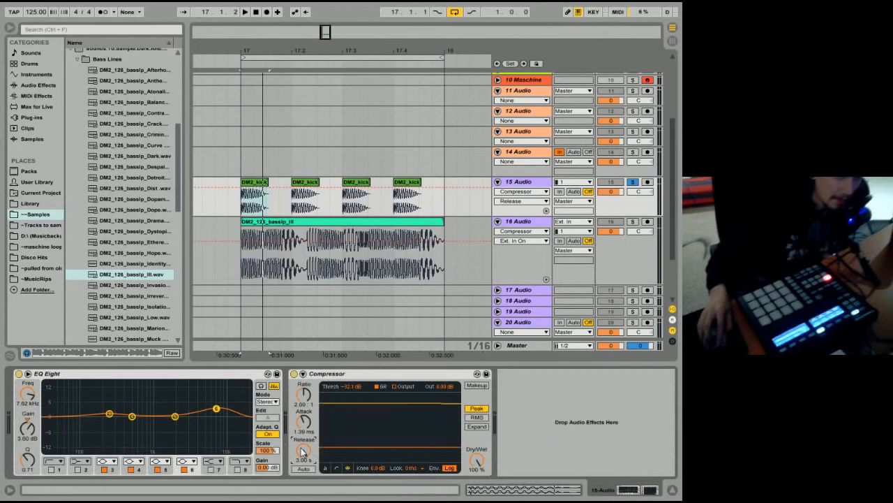
right_click(301, 450)
click(321, 479)
right_click(309, 423)
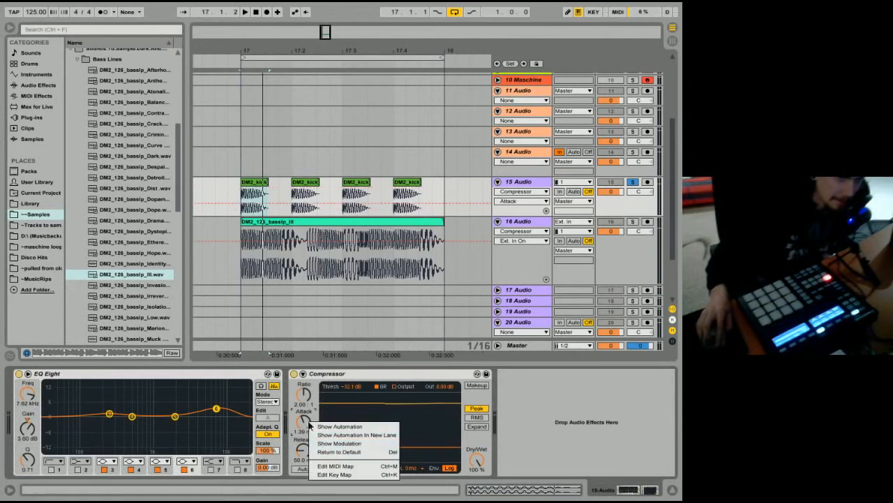
click(330, 453)
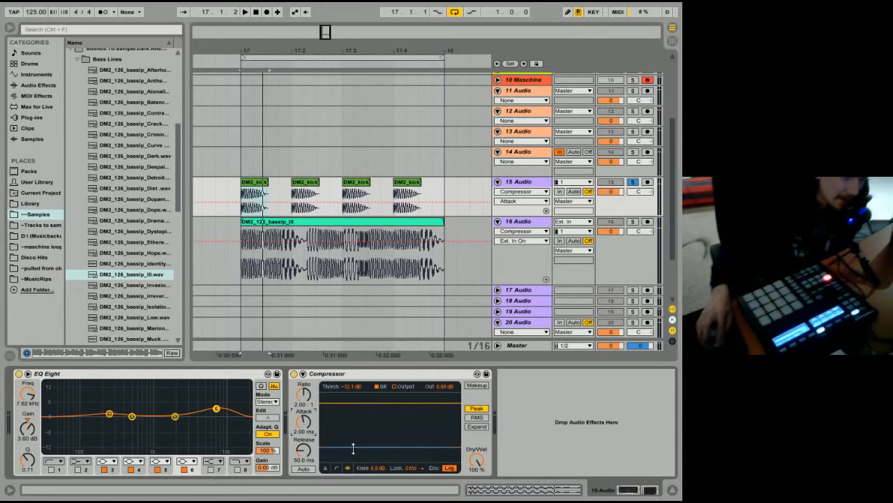
Raise the kick Compressor's threshold to -24.0 dB and on to -6.00 dB
mouse_move(353, 447)
mouse_down()
mouse_move(353, 416)
mouse_move(353, 441)
mouse_up()
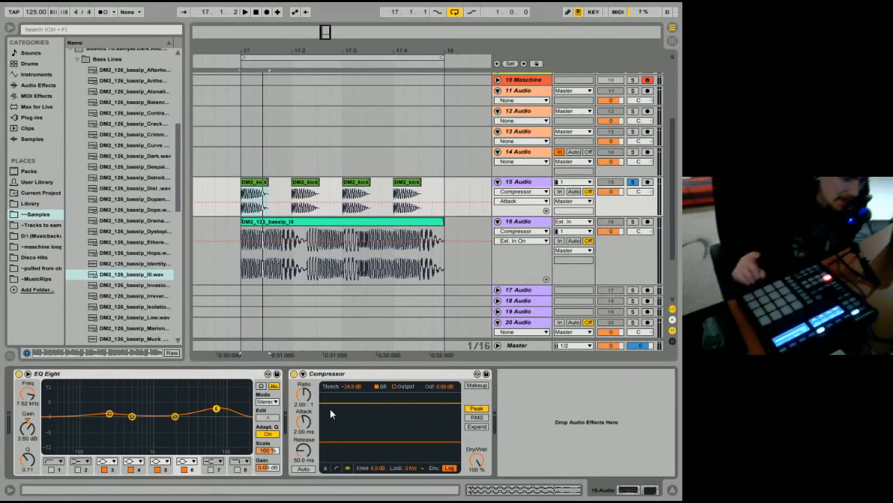
drag(347, 444, 347, 413)
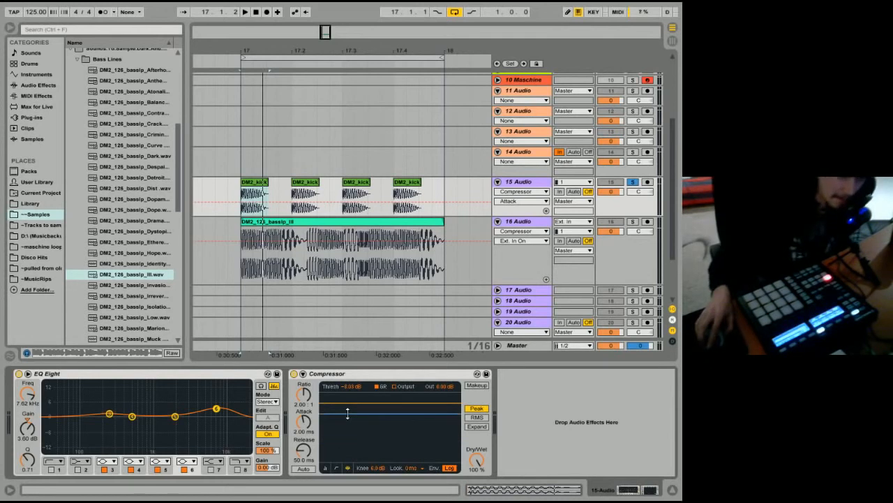
drag(363, 387, 406, 436)
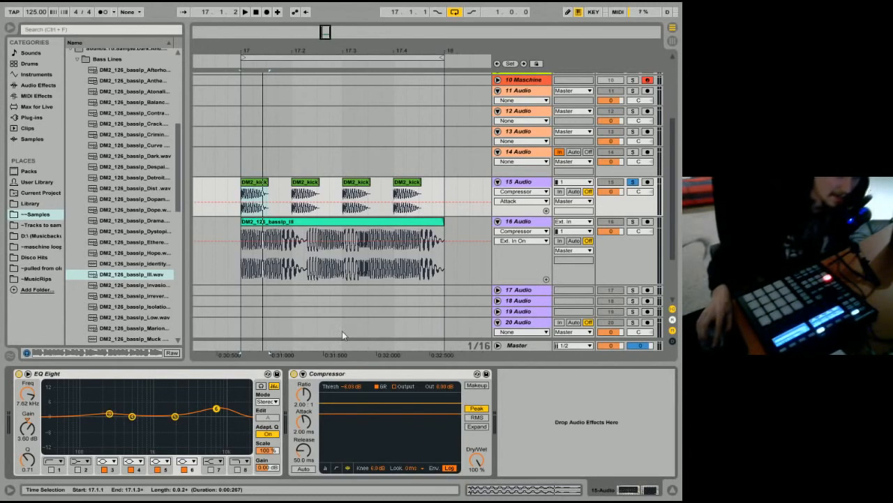
Lower the kick Compressor's threshold to -16.0 dB during playback and compare the kicks with the device off and on
key(space)
drag(351, 412, 351, 432)
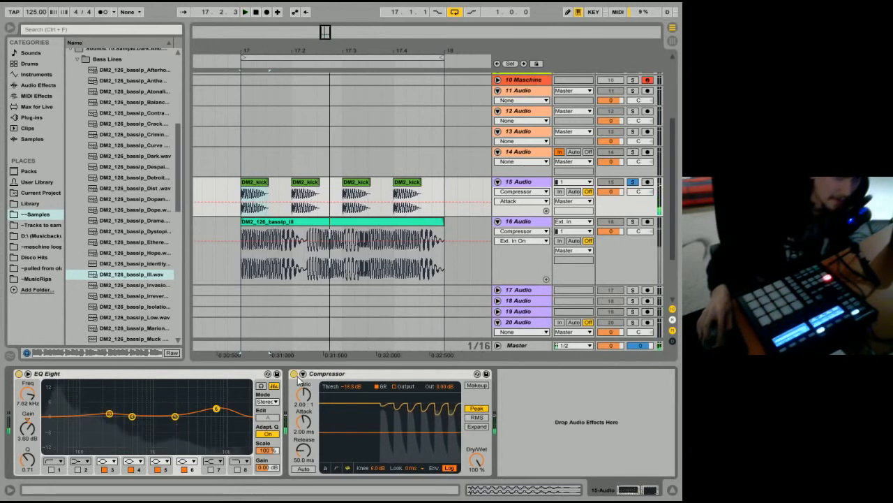
click(294, 374)
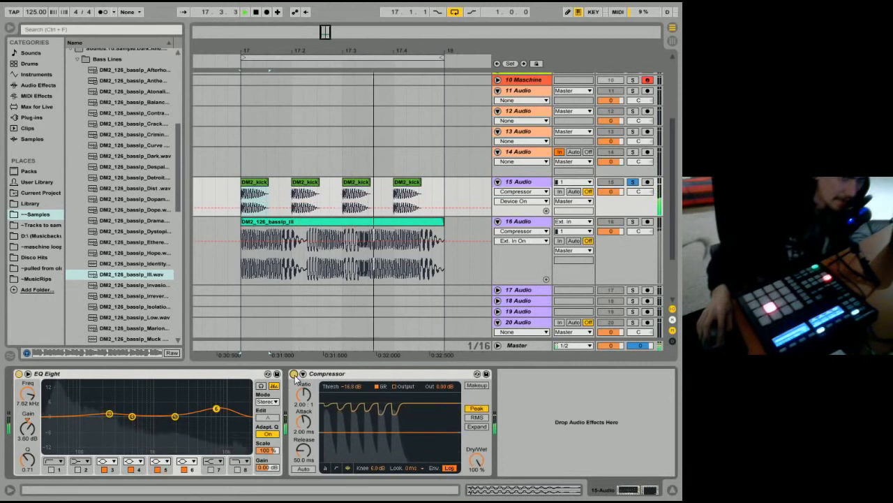
click(294, 374)
Set the kick Compressor's threshold to -11.9 dB and compare the playing kicks with the device bypassed and active
drag(346, 430, 345, 423)
key(space)
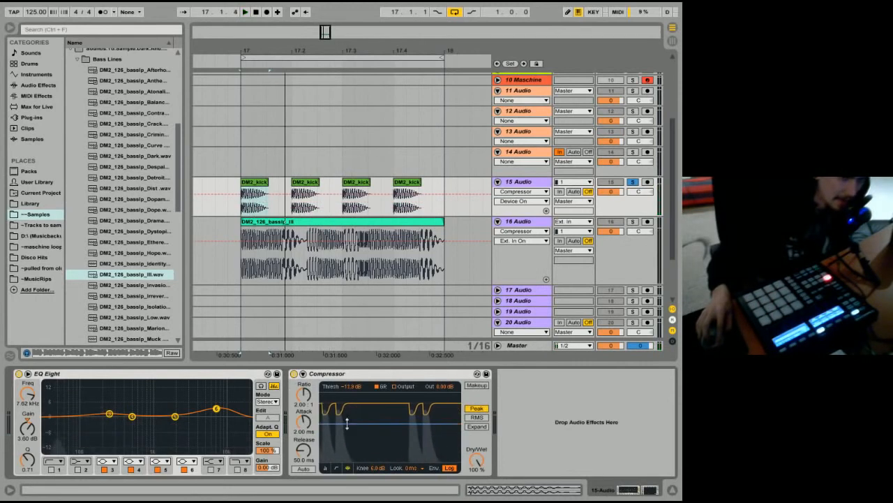
click(294, 373)
key(space)
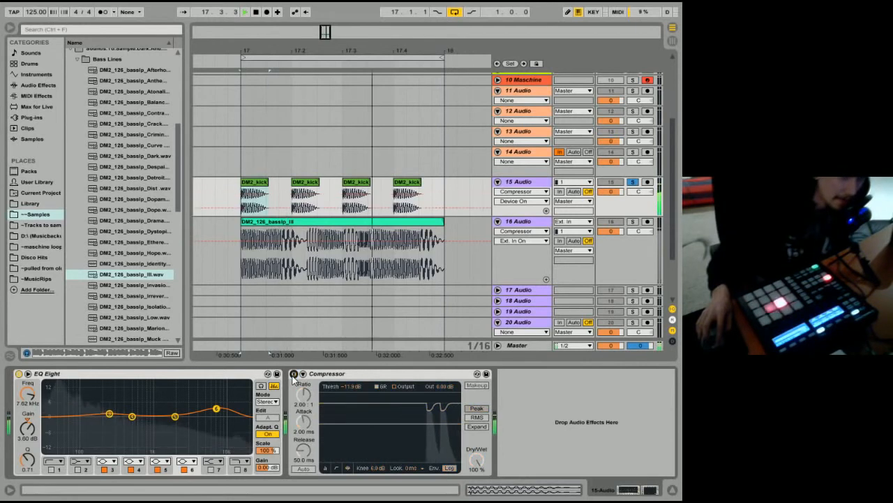
click(294, 374)
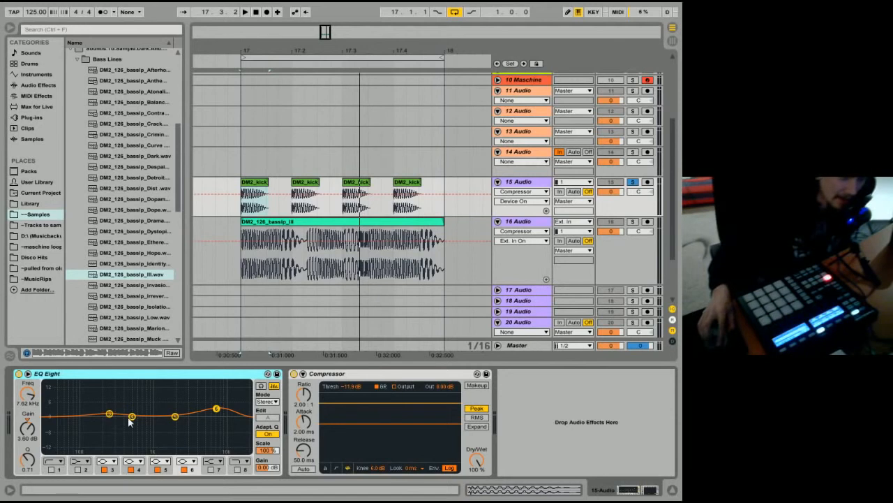
Lower the kick EQ Eight's band 3 to about 210 Hz and 0.62 dB, and set the Compressor's threshold to -1.70 dB in its compact meter view
drag(110, 415, 105, 416)
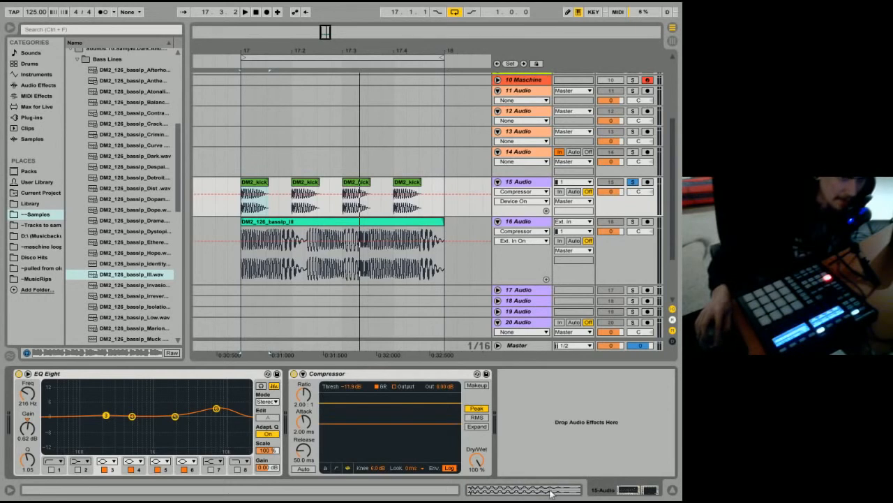
click(337, 469)
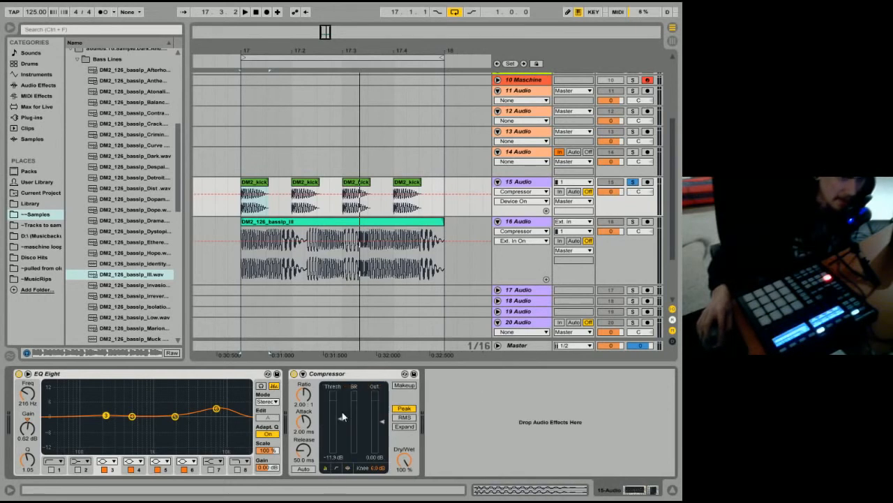
drag(342, 417, 342, 403)
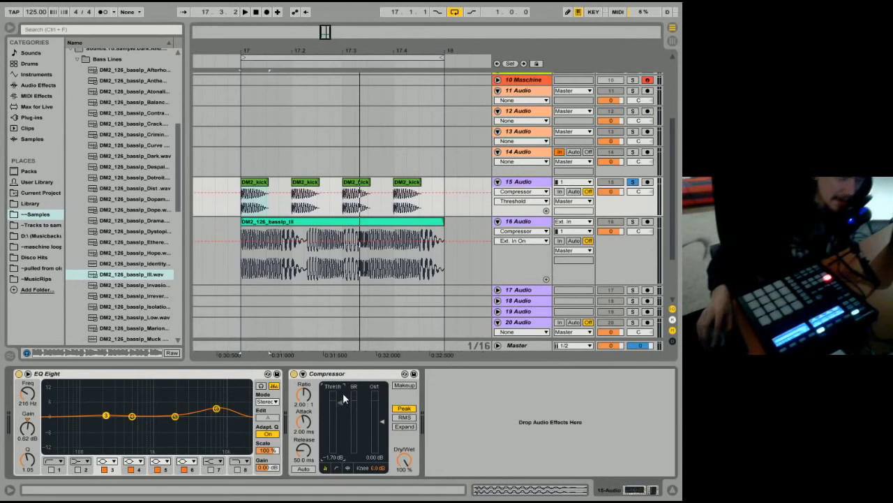
Turn on Makeup on the kick Compressor, and return its threshold to the default in the activity view
click(412, 388)
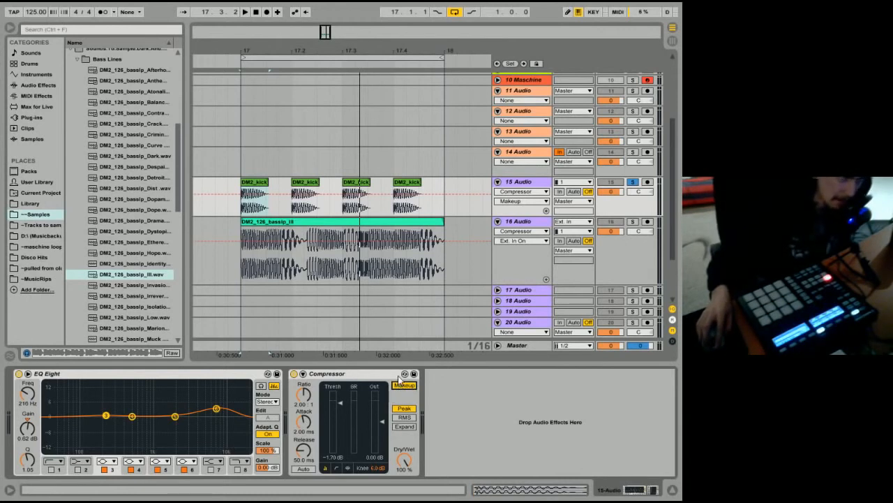
click(348, 467)
mouse_move(366, 405)
mouse_down()
mouse_move(365, 423)
mouse_move(368, 404)
mouse_up()
right_click(370, 409)
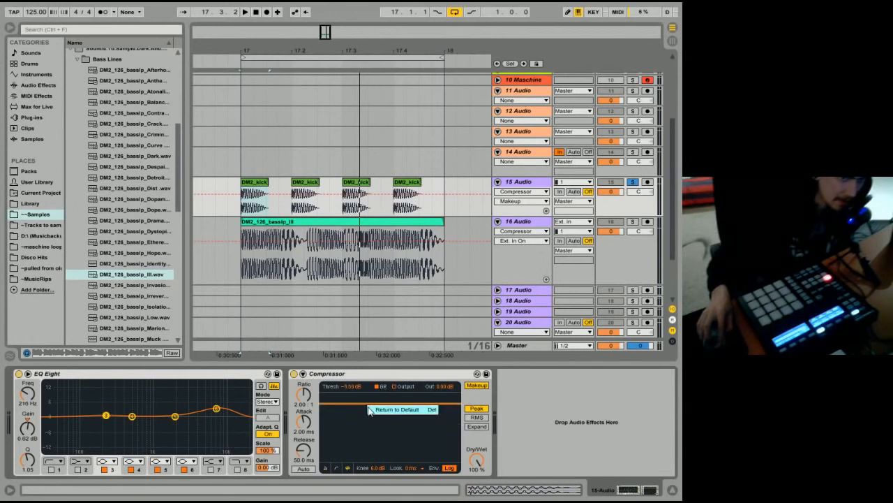
click(390, 410)
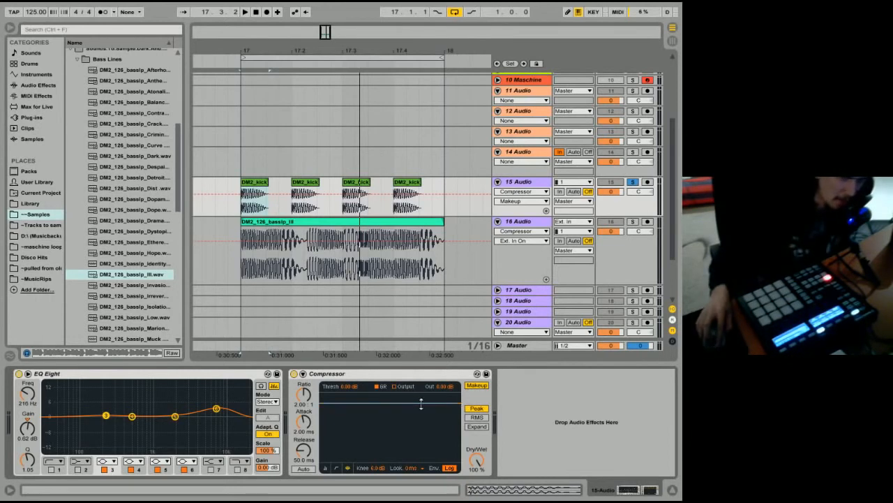
Demonstrate Makeup by lowering the kick Compressor's threshold to -53.1 dB during playback, and return the threshold to its default
key(space)
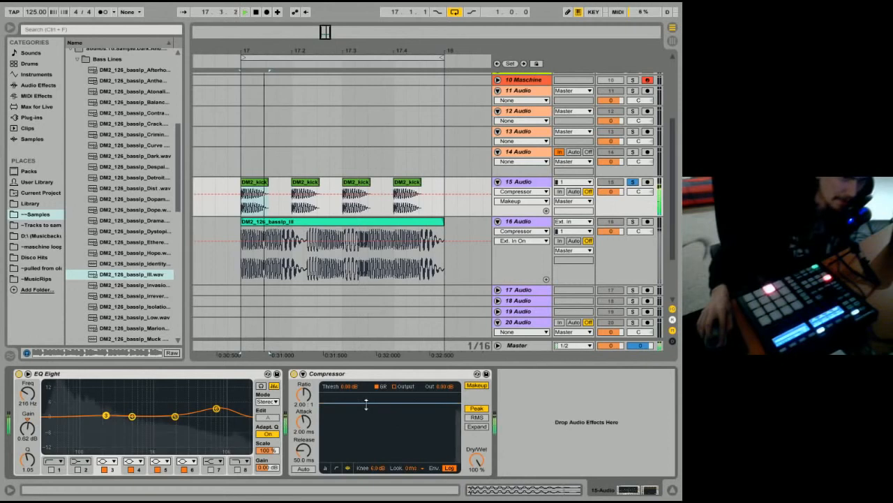
drag(362, 403, 363, 457)
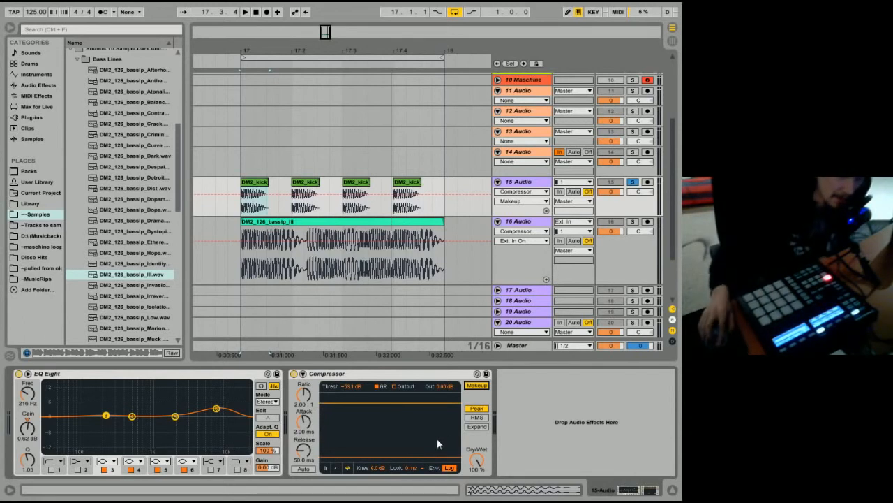
drag(421, 458, 421, 408)
right_click(420, 408)
click(426, 414)
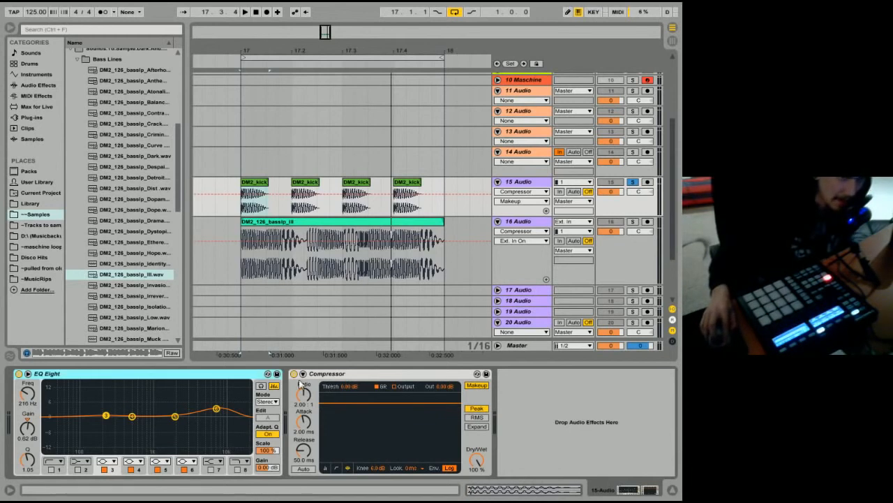
Switch the kick Compressor to its compact meter view, and compare the device chains of 15 Audio and 16 Audio, ending on 16 Audio
click(328, 469)
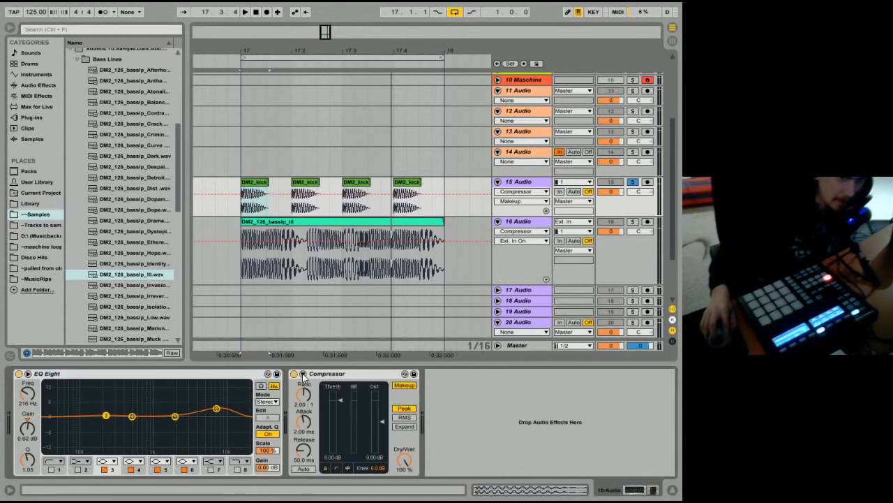
click(611, 226)
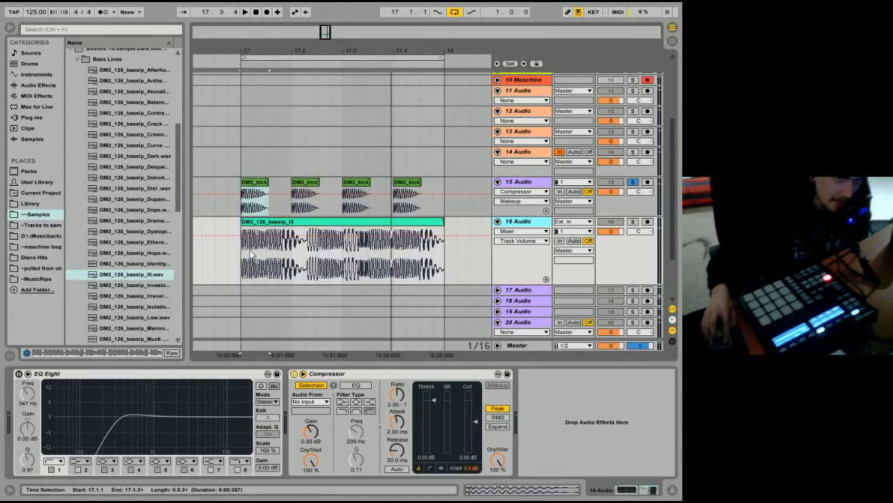
click(336, 225)
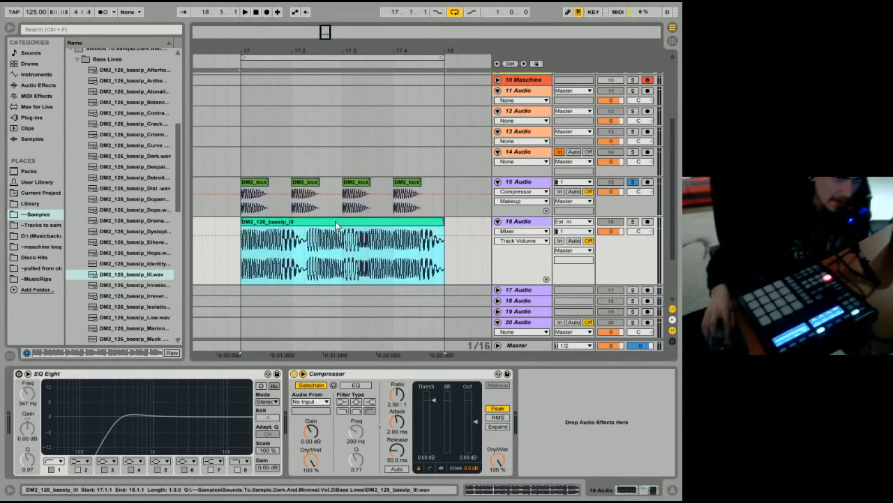
click(327, 373)
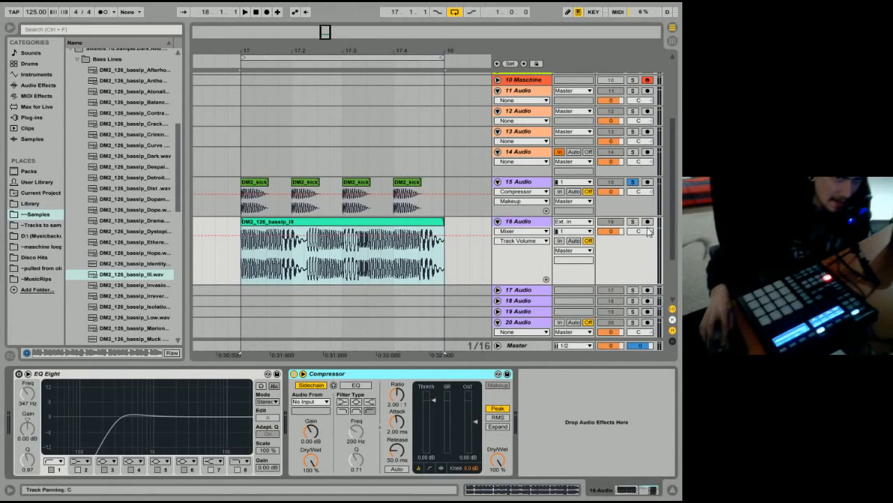
click(624, 202)
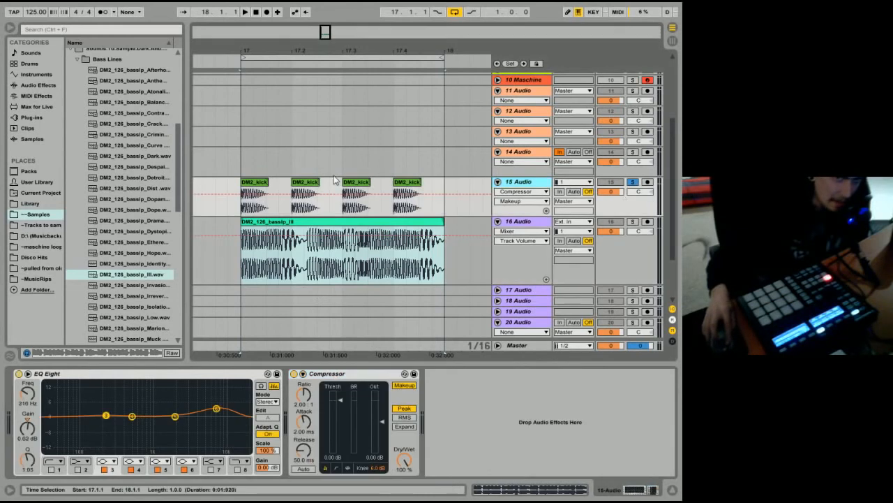
click(256, 187)
key(Down)
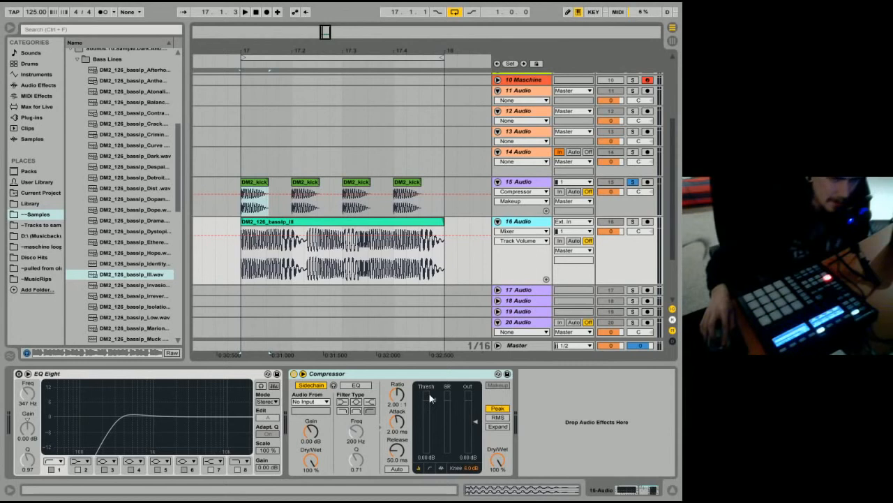
Switch the bass Compressor to its activity view, and solo 16 Audio while playing the bass loop
click(442, 468)
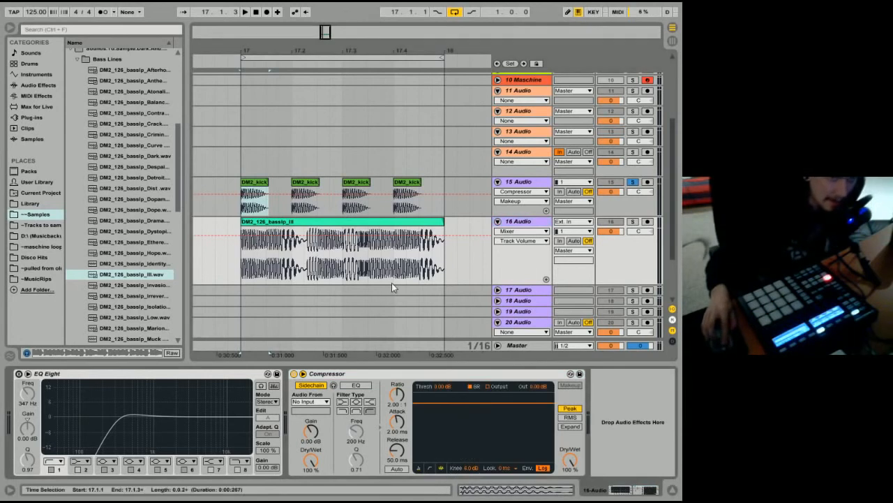
click(377, 221)
key(space)
click(633, 221)
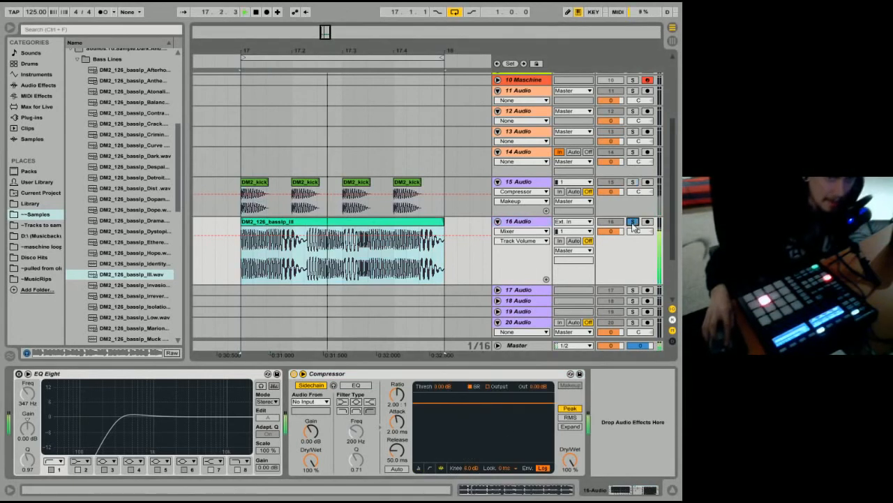
Set the bass Compressor's sidechain source to 15-Audio
click(311, 386)
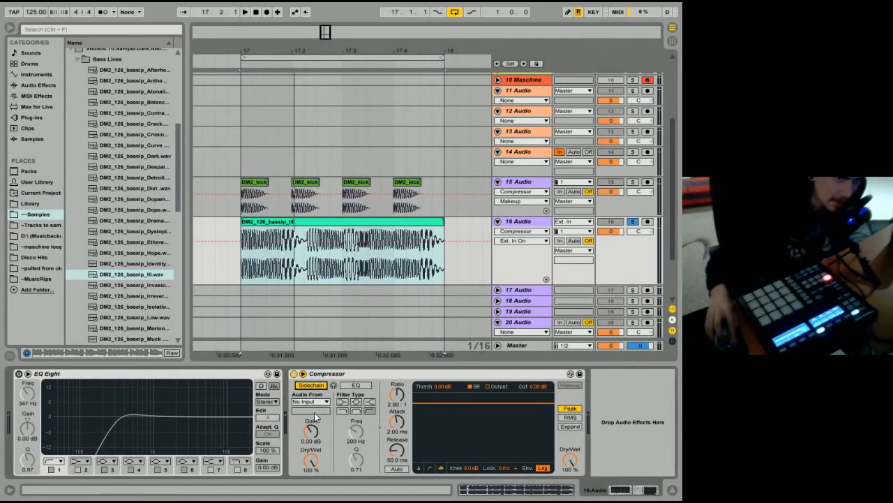
click(318, 402)
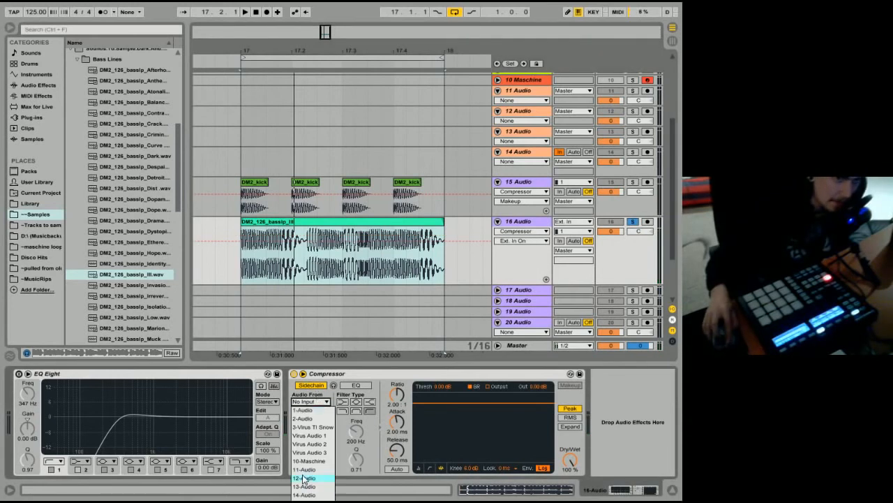
click(305, 502)
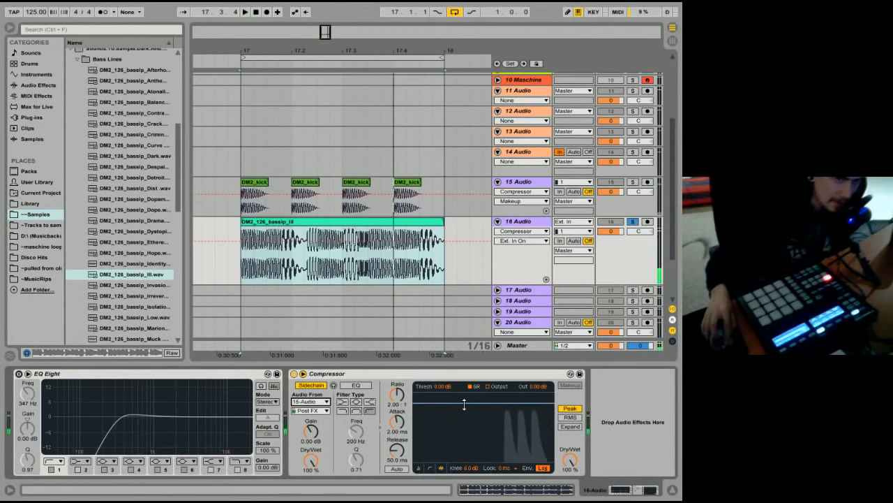
Lower the bass Compressor's threshold to -27.0 dB during playback, and listen to the soloed bass ducking with the kick
drag(465, 403, 464, 425)
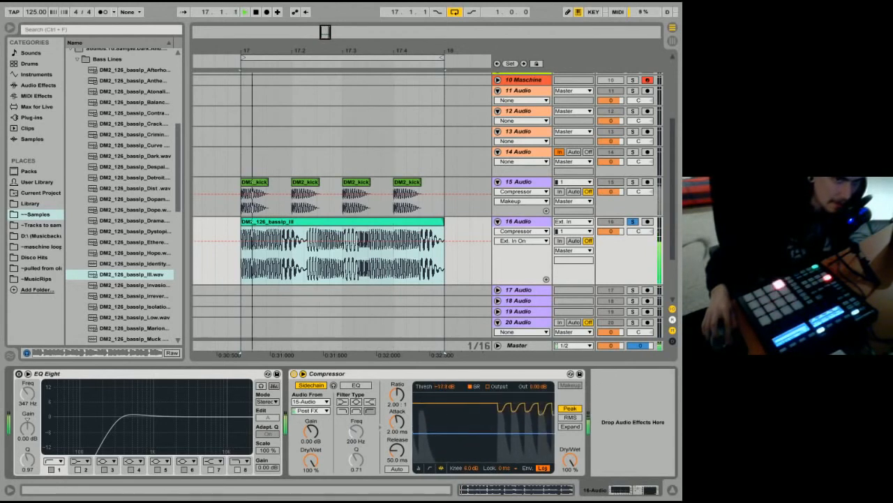
drag(464, 434, 465, 443)
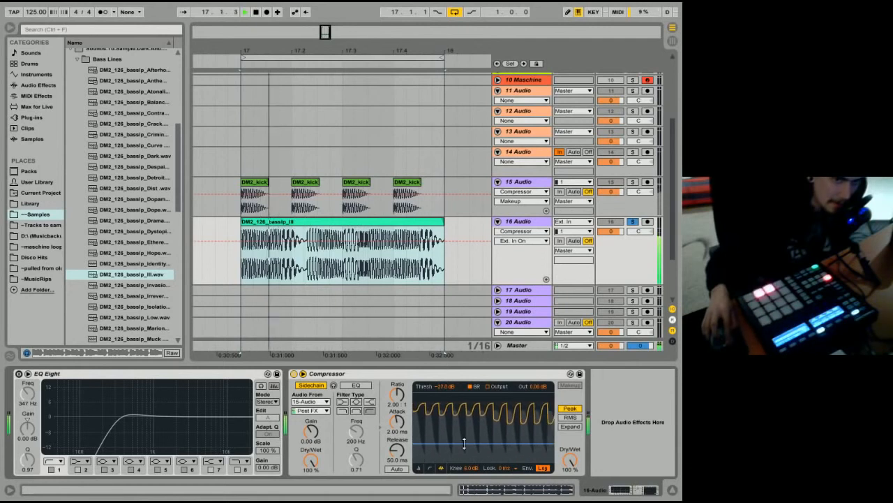
key(space)
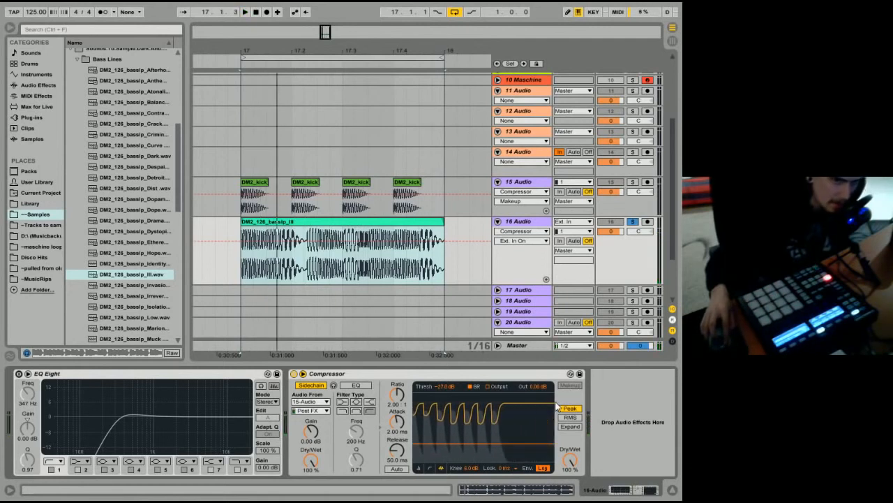
key(space)
click(570, 460)
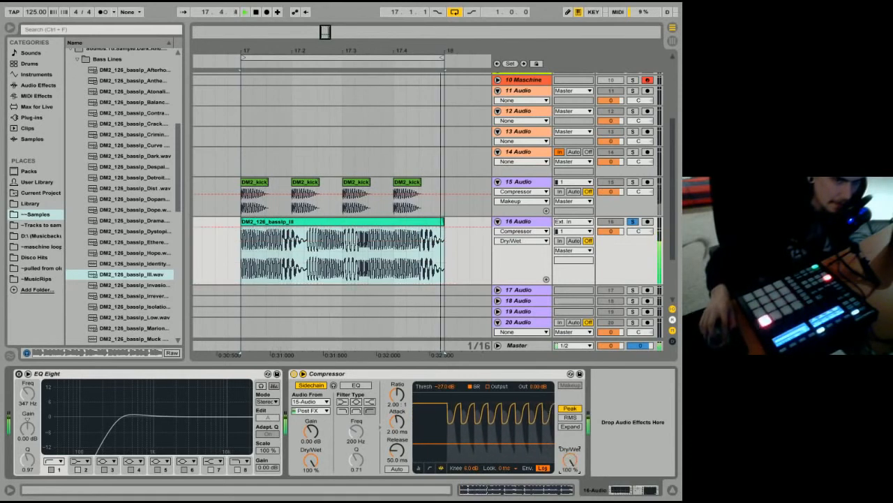
key(space)
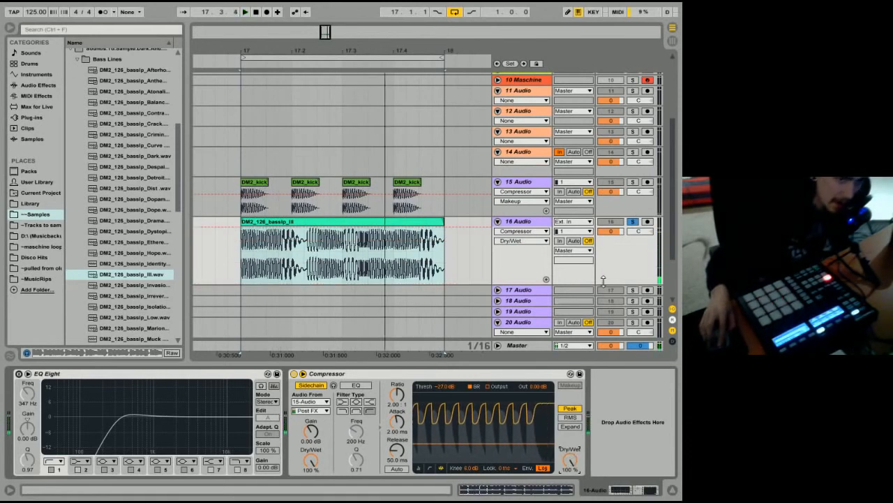
Unsolo 16 Audio, and play the kick together with the sidechained bass
click(633, 222)
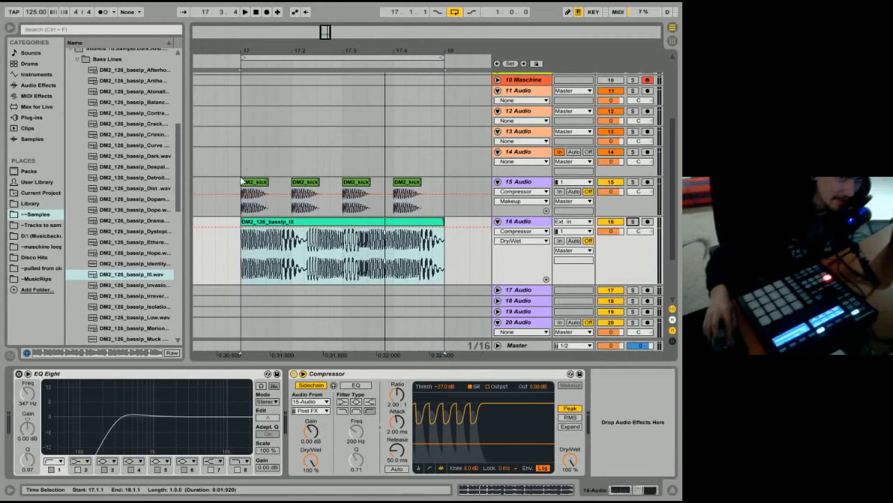
click(251, 182)
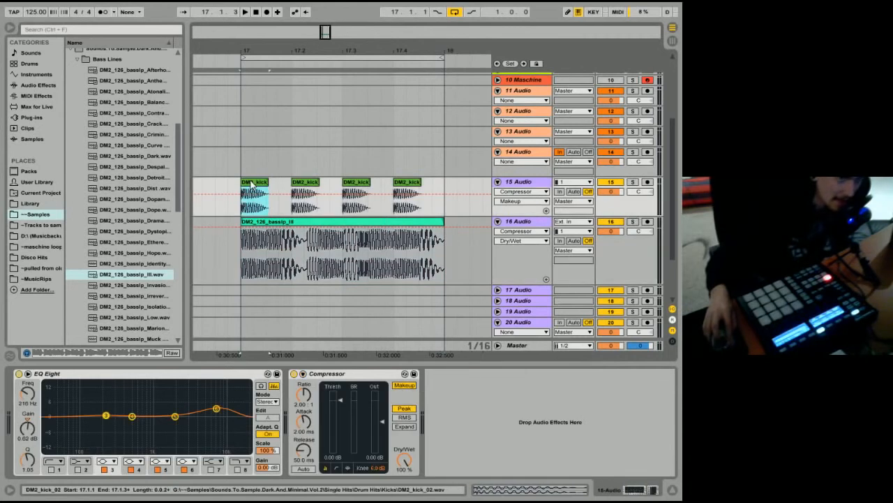
key(space)
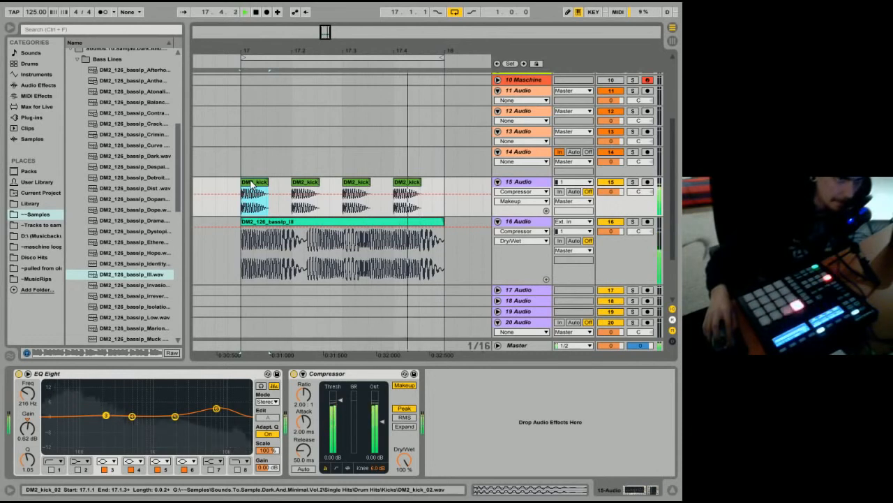
key(space)
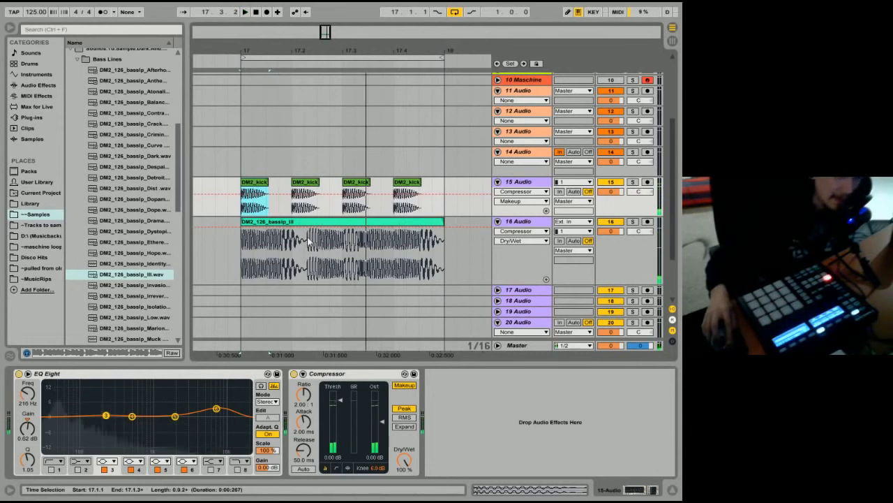
Review the EQ Eight and Compressor chains of the kick and bass tracks, ending on 15 Audio
click(633, 265)
click(638, 207)
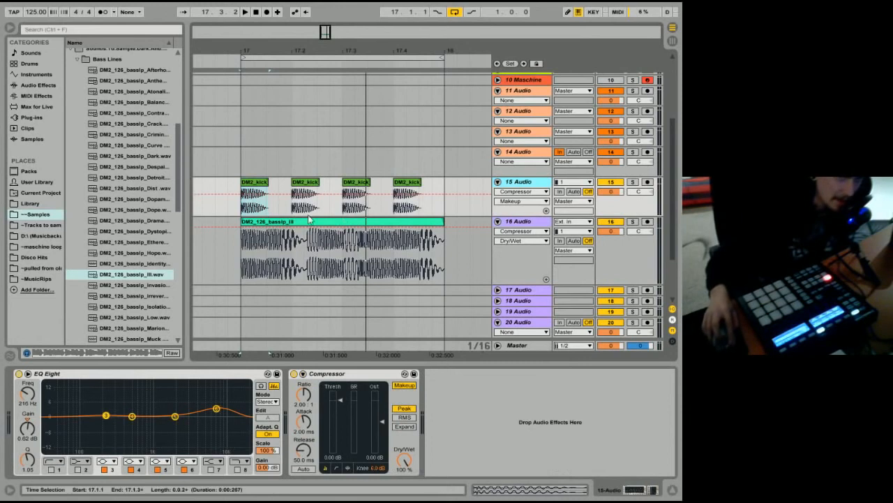
mouse_move(282, 53)
mouse_down()
mouse_move(281, 29)
mouse_move(280, 39)
mouse_up()
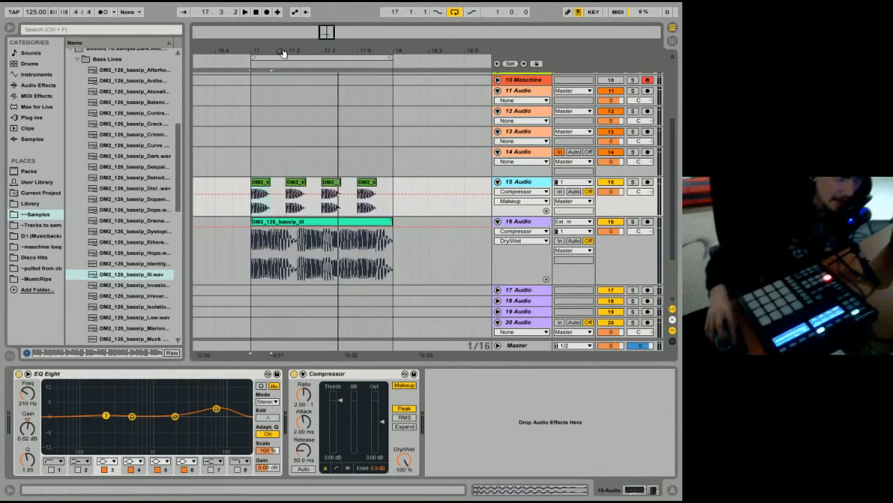
click(633, 237)
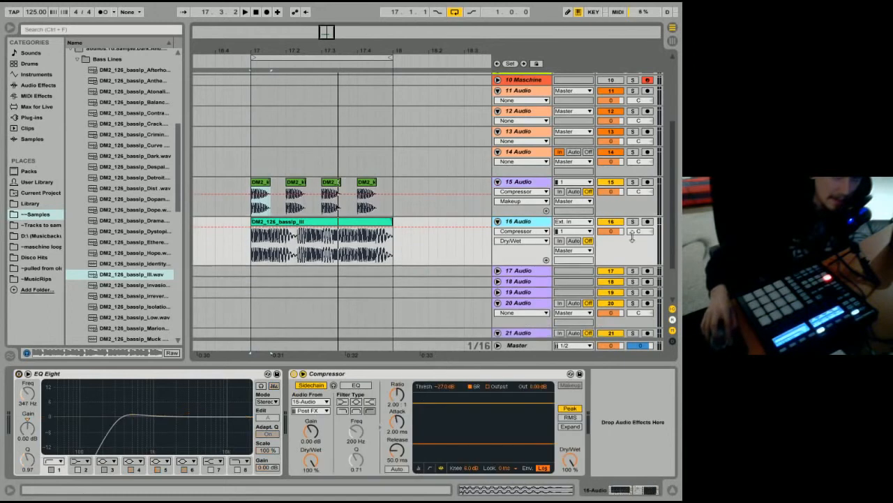
click(640, 194)
click(635, 250)
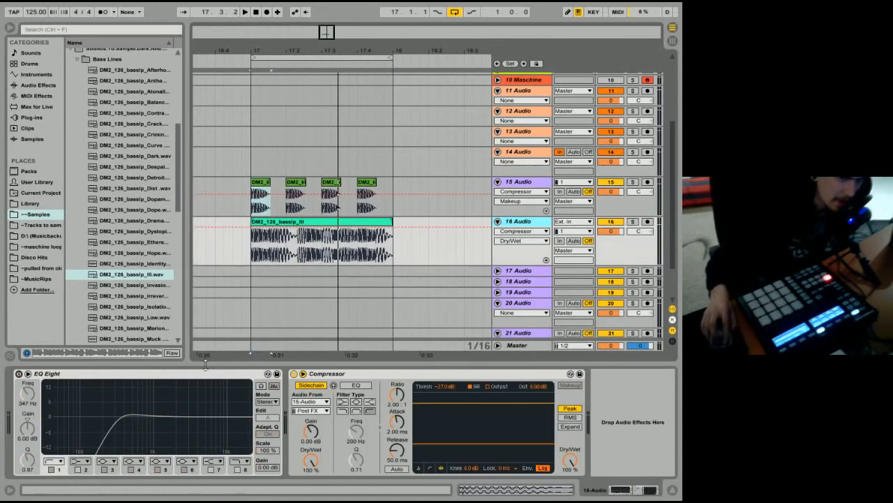
click(160, 374)
click(371, 374)
click(174, 373)
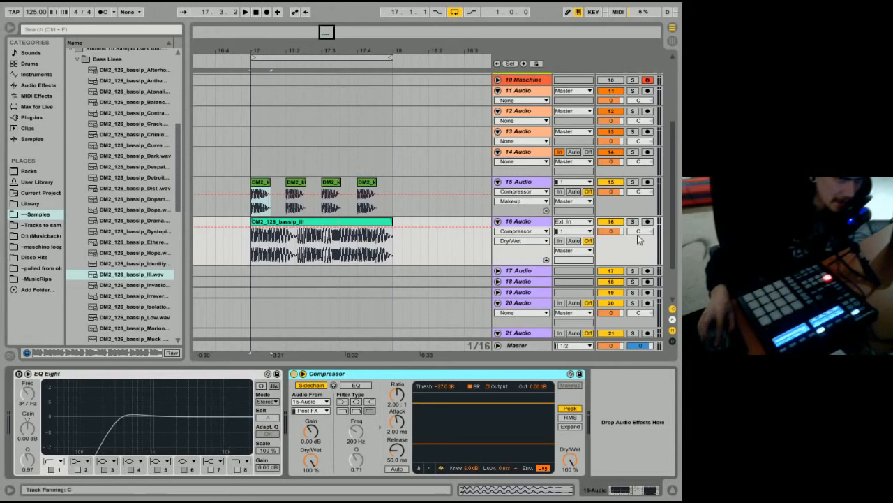
drag(650, 265, 650, 254)
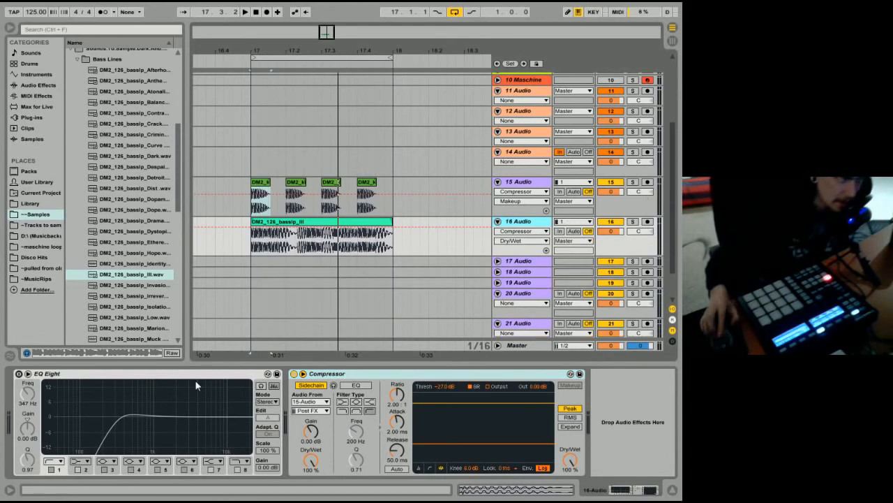
click(137, 377)
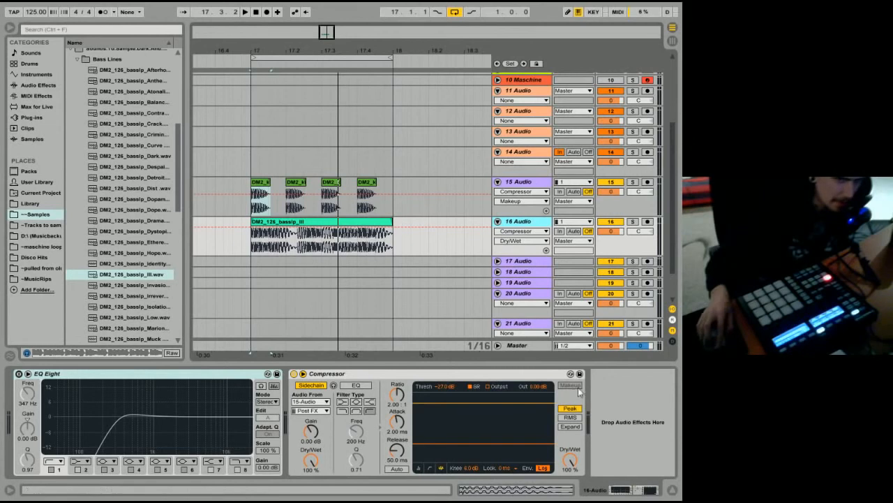
click(623, 209)
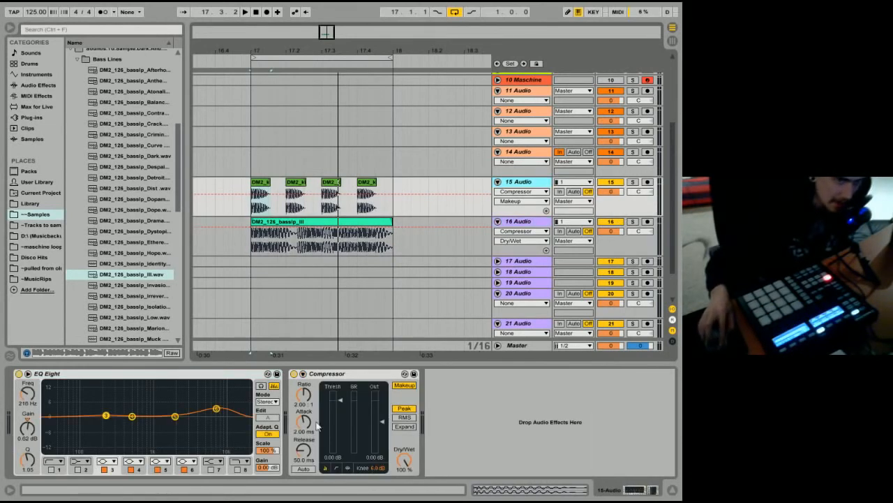
Lower the kick Compressor's threshold to -6.84 dB, and play the loop
click(342, 402)
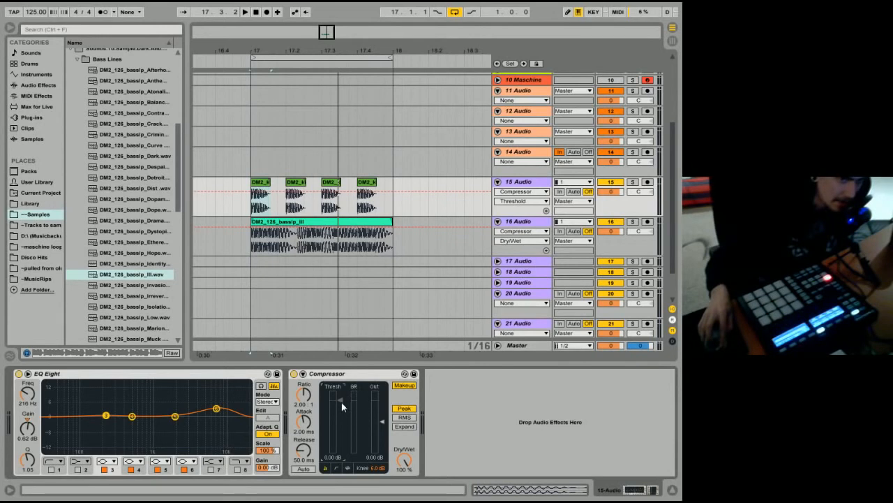
mouse_move(340, 400)
mouse_down()
mouse_move(340, 452)
mouse_move(340, 411)
mouse_up()
key(space)
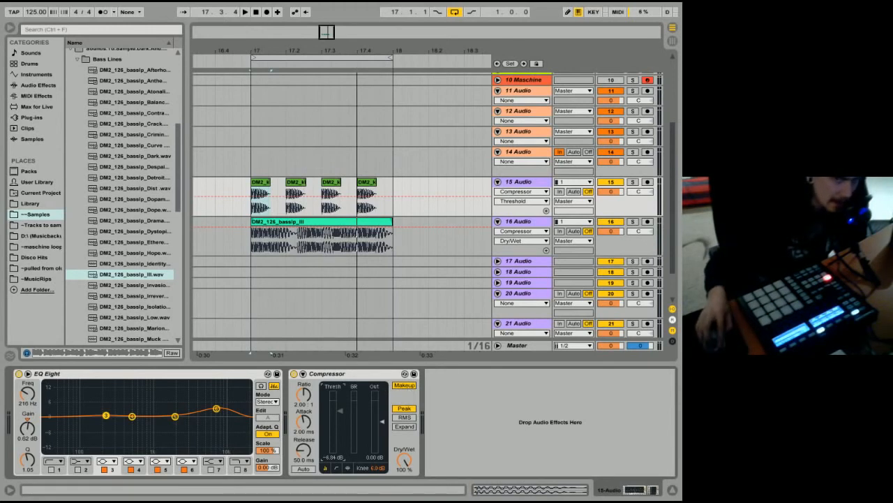
Solo 16 Audio, and enlarge its track so the one-bar bass waveform shows in detail
click(642, 235)
click(632, 221)
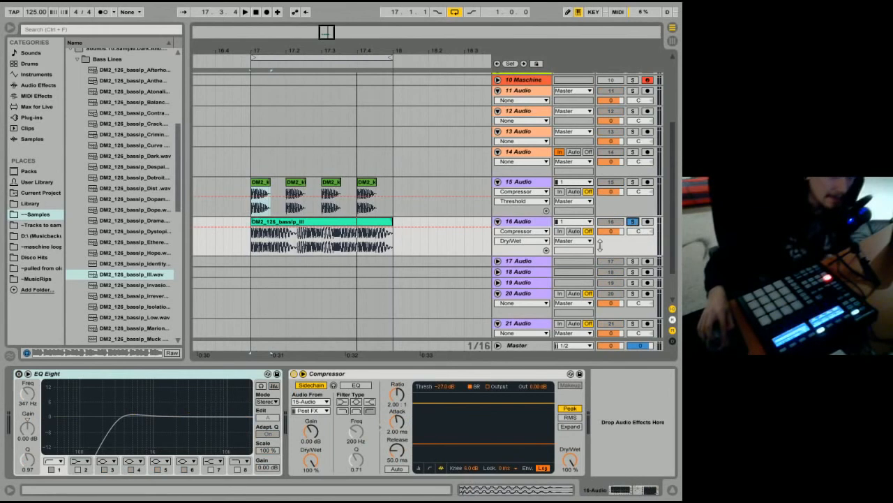
drag(600, 254, 596, 382)
scroll(309, 218, down, 1)
drag(276, 52, 310, 103)
scroll(311, 104, down, 3)
drag(365, 50, 342, 51)
click(309, 120)
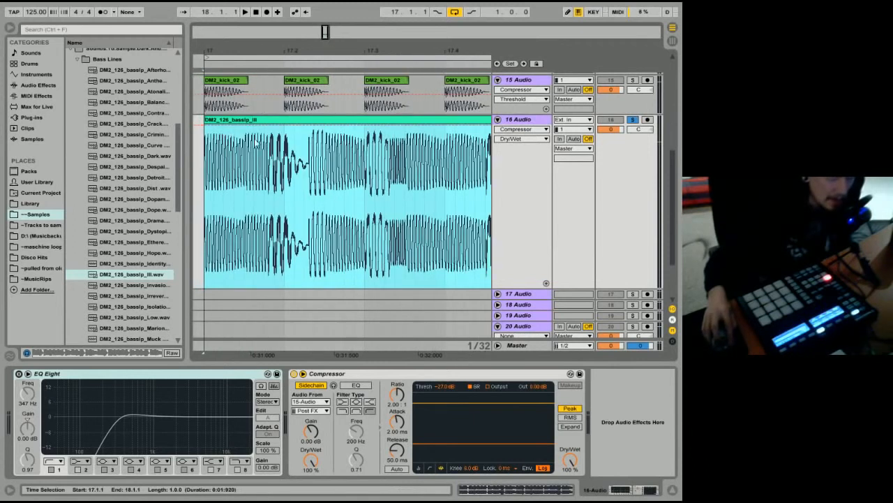
click(631, 211)
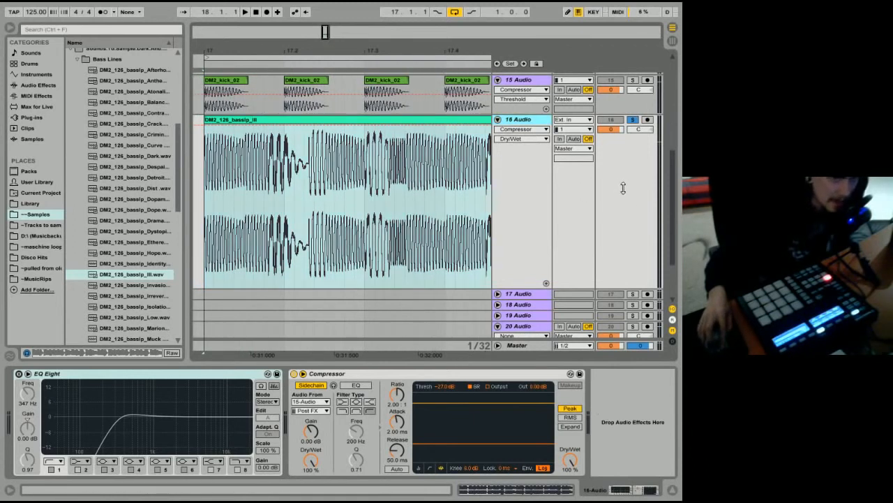
Turn off the sidechained Compressor on 16 Audio, and insert a second Compressor between it and EQ Eight
click(294, 375)
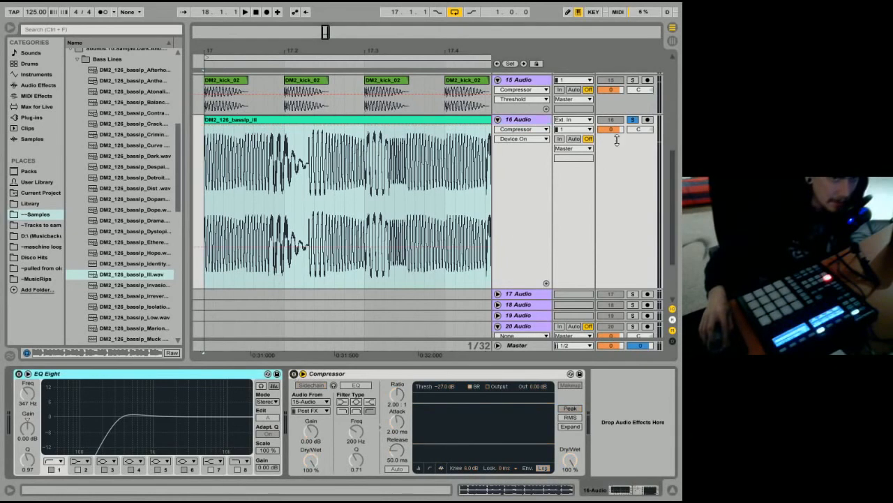
click(38, 85)
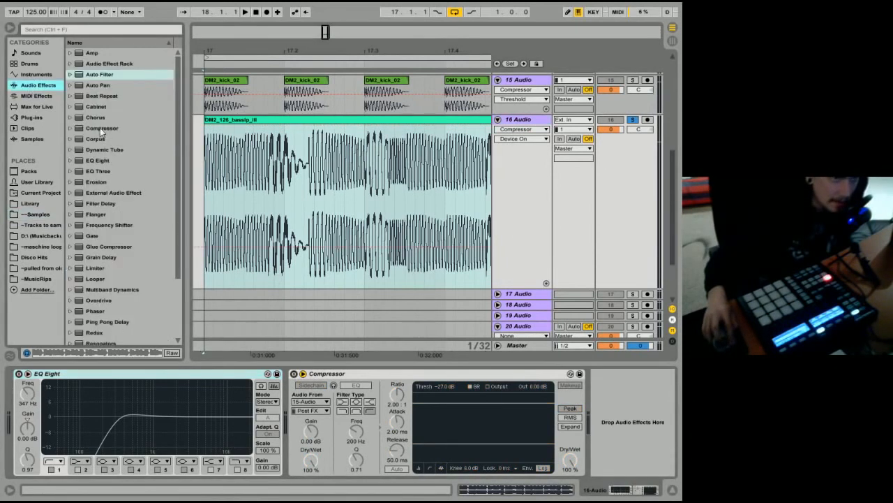
drag(100, 128, 300, 405)
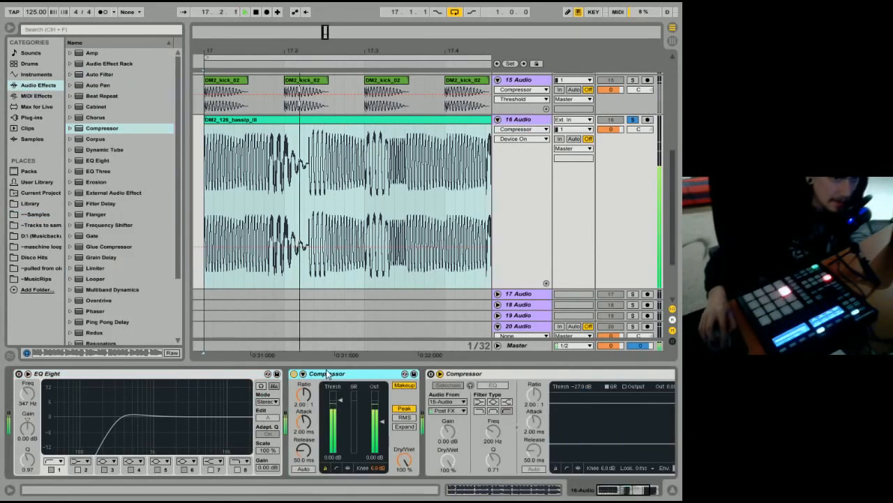
Turn off Makeup on the new bass Compressor, and set its threshold to -7.21 dB
key(space)
click(404, 386)
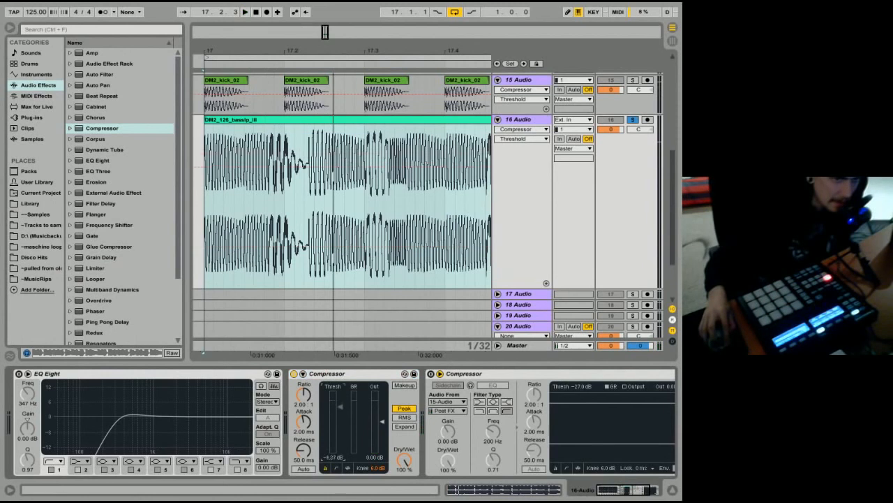
key(space)
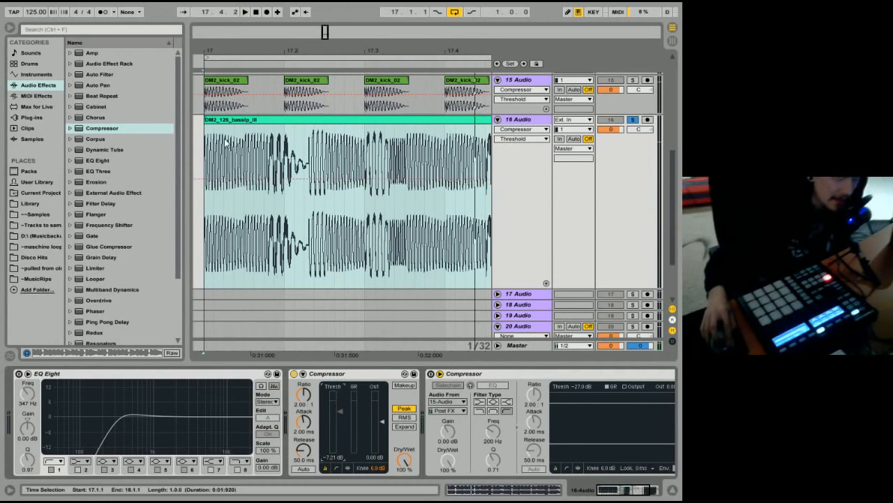
Bypass and re-enable the new bass Compressor for comparison, and turn the sidechained Compressor back on
click(294, 375)
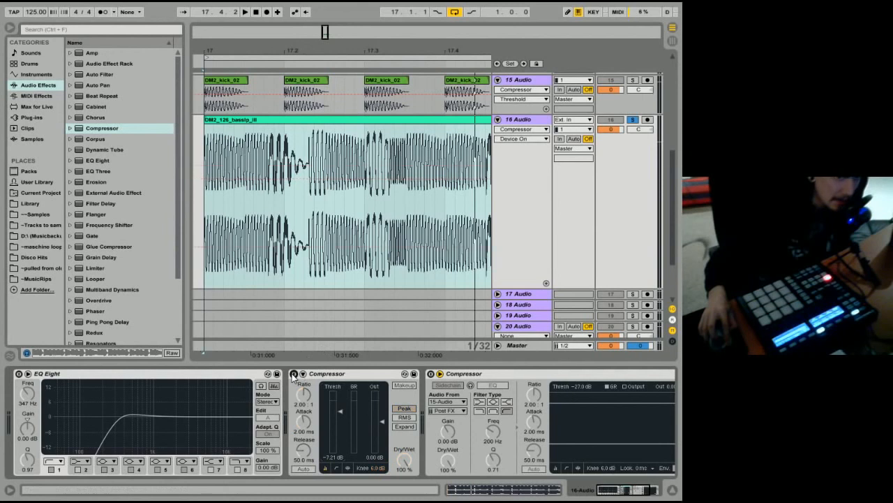
click(294, 374)
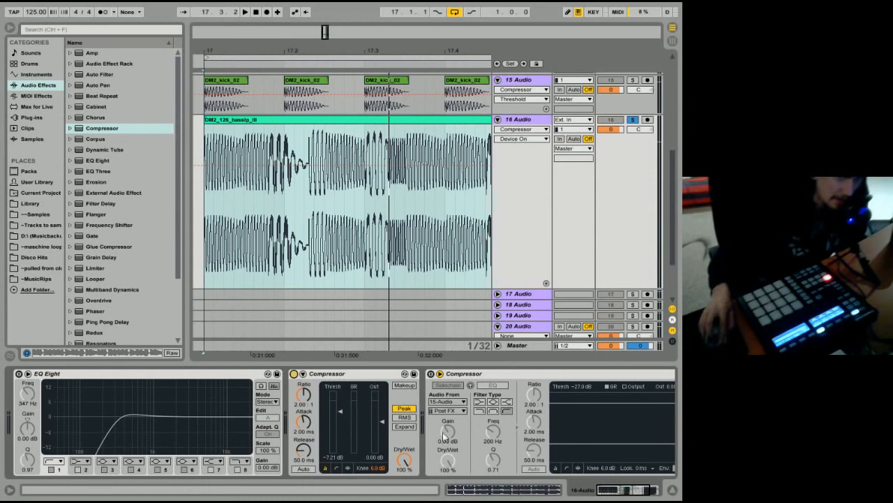
click(431, 375)
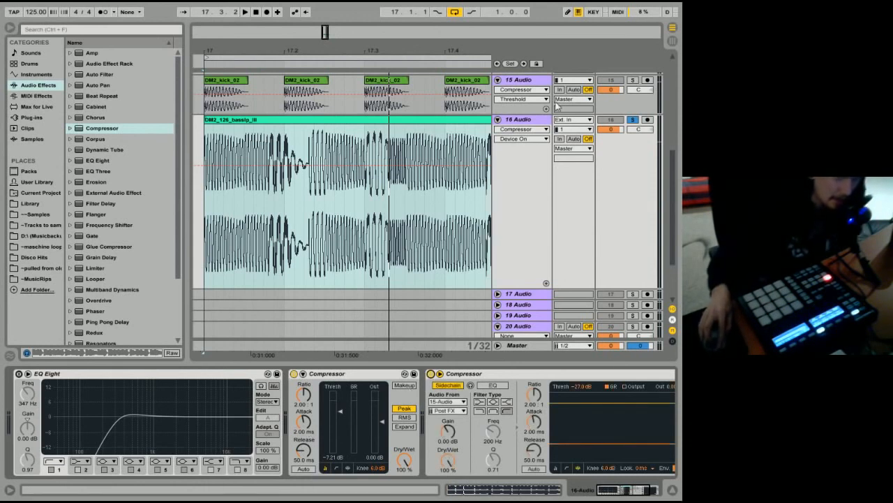
Unsolo 16 Audio, reduce its track height, and play the kick and bass together through both bass Compressors
key(space)
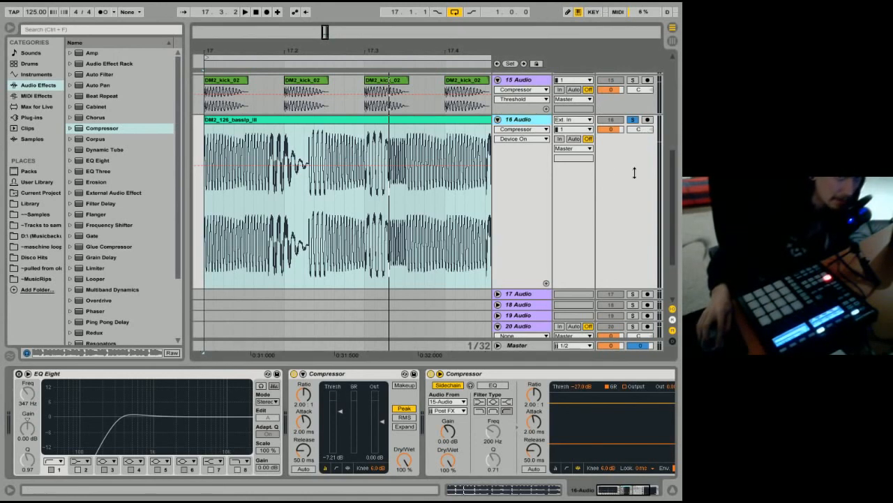
click(633, 121)
drag(632, 168, 635, 101)
scroll(669, 149, up, 5)
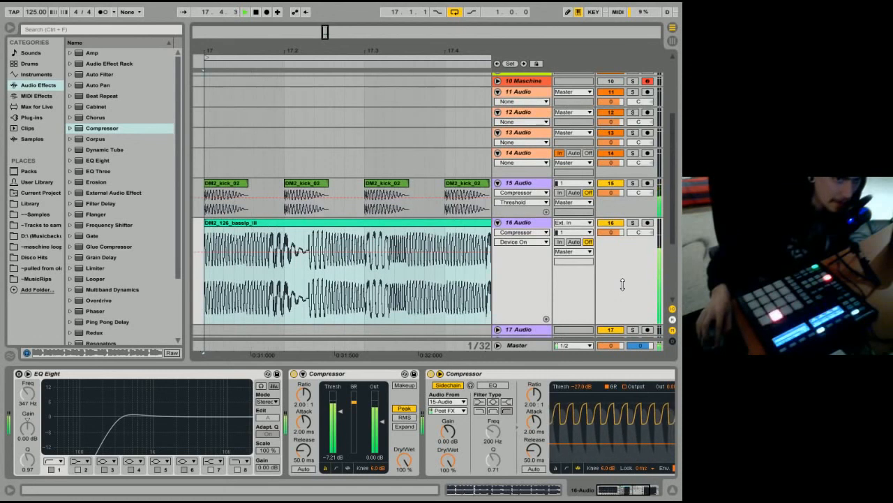
key(space)
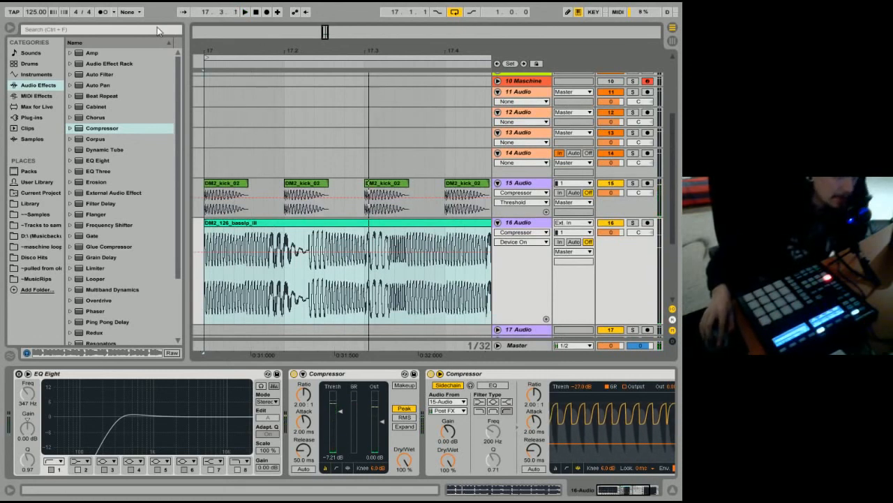